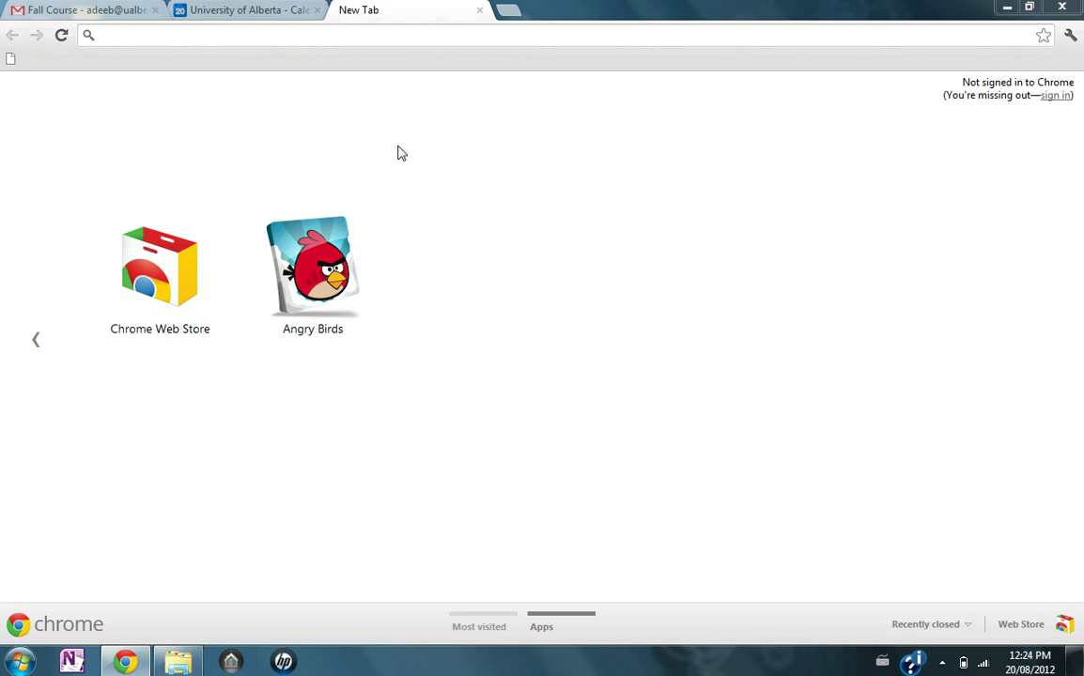
Load vcl.ualberta.ca in Chrome from the address bar suggestion for 'vcl.ualberta'
{"action": "left_click", "coordinate": [294, 38]}
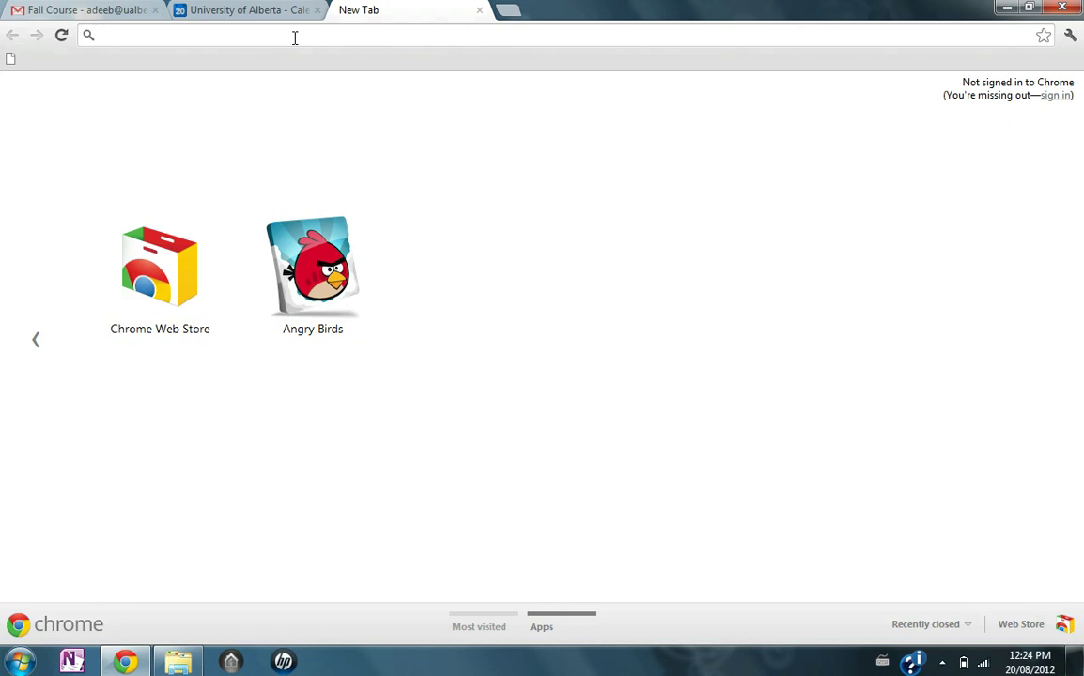
{"action": "type", "text": "v"}
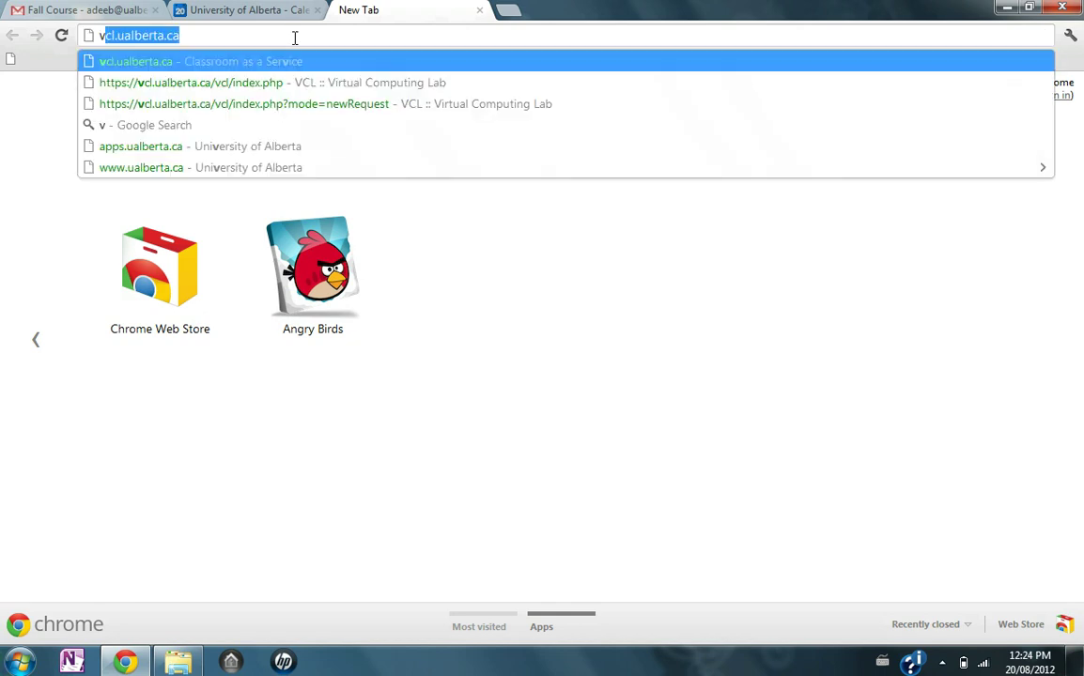
{"action": "type", "text": "cl.ualbert"}
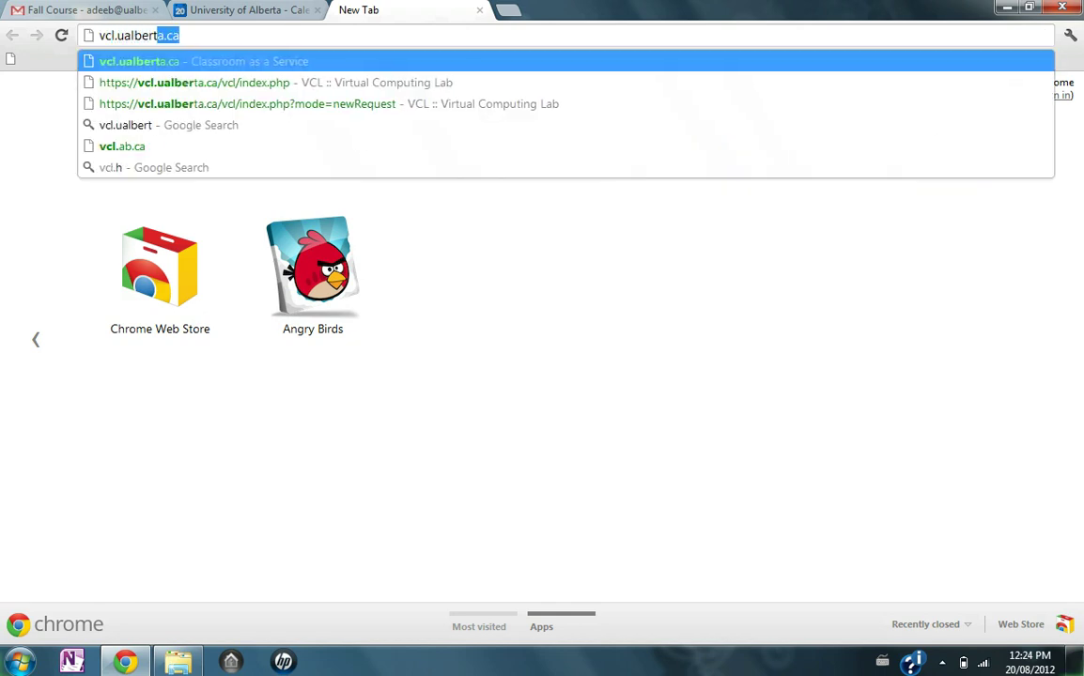
{"action": "type", "text": "a.ca"}
{"action": "key", "text": "Return"}
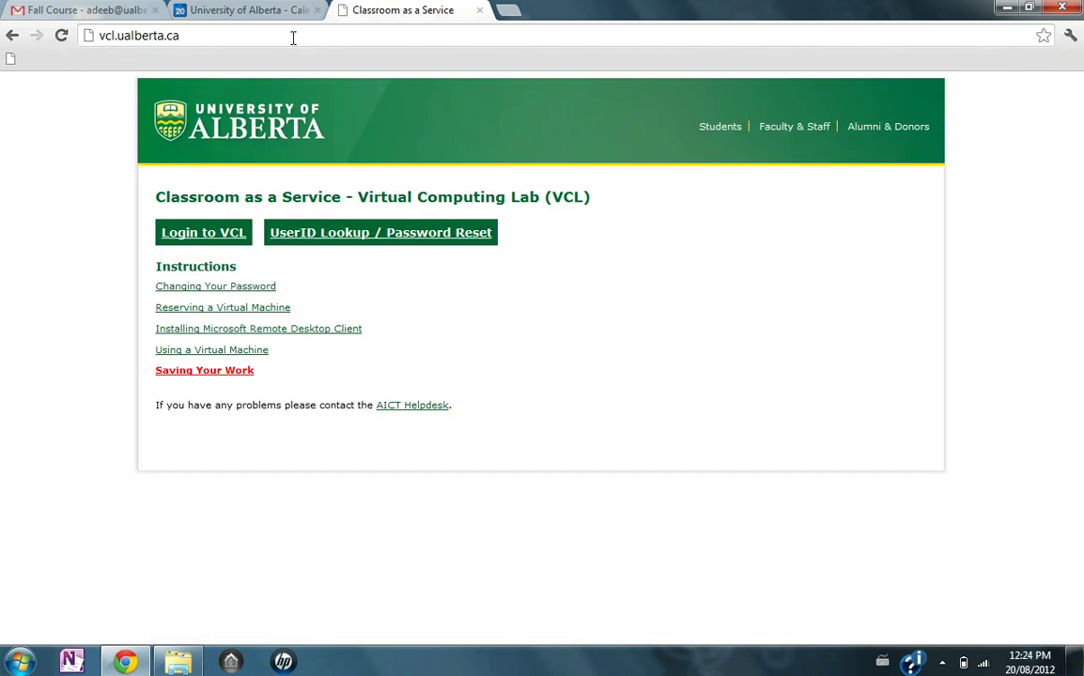
Go to the VCL login and choose University of Alberta authentication
{"action": "left_click", "coordinate": [206, 244]}
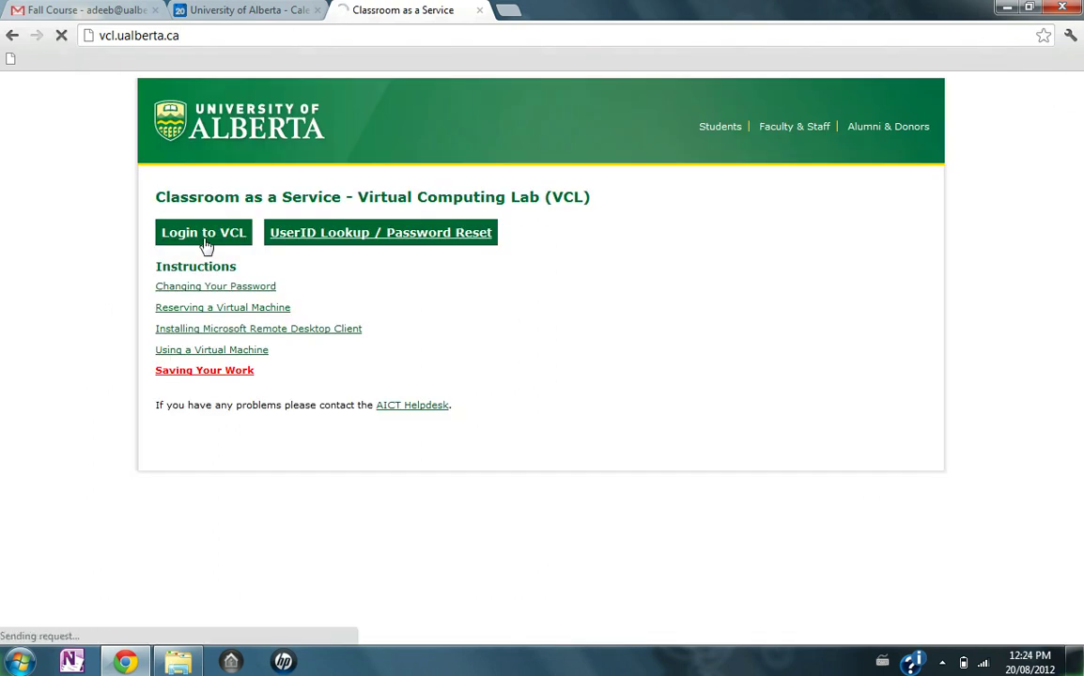
{"action": "left_click", "coordinate": [282, 257]}
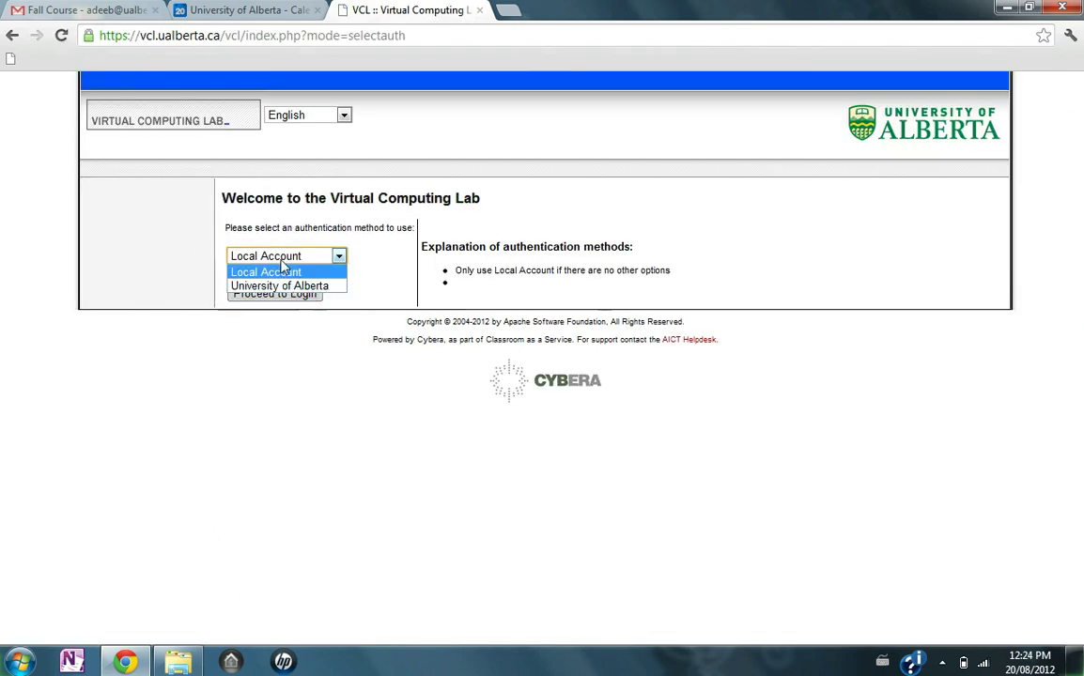
{"action": "left_click", "coordinate": [297, 287]}
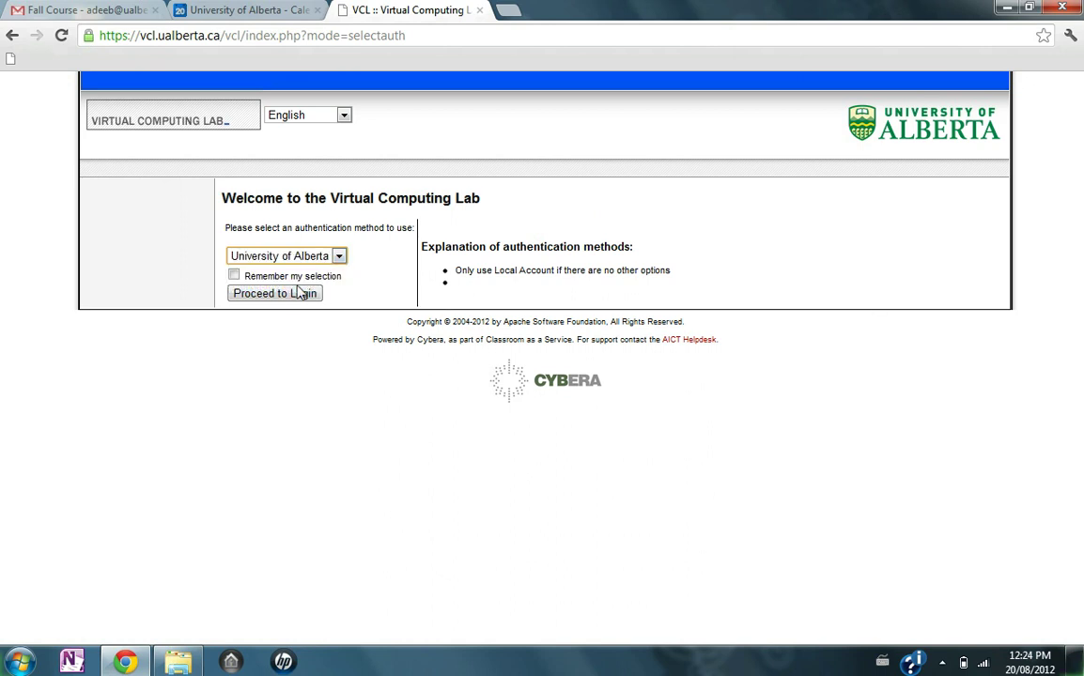
{"action": "left_click", "coordinate": [281, 297]}
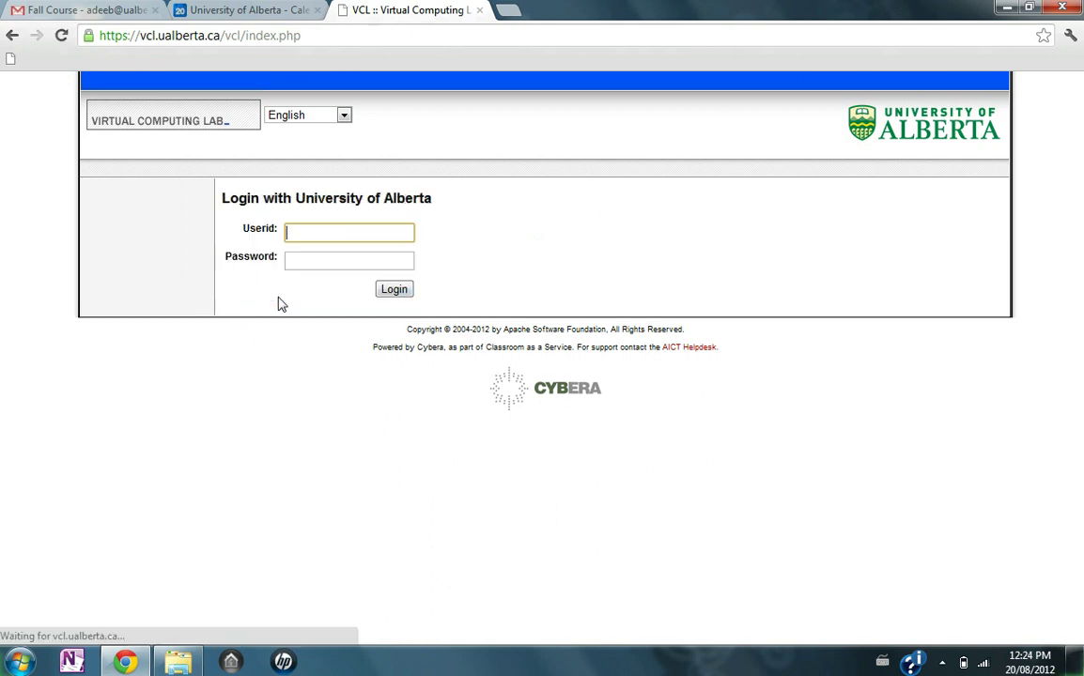
Sign in with the University of Alberta user id and account password
{"action": "type", "text": "adee"}
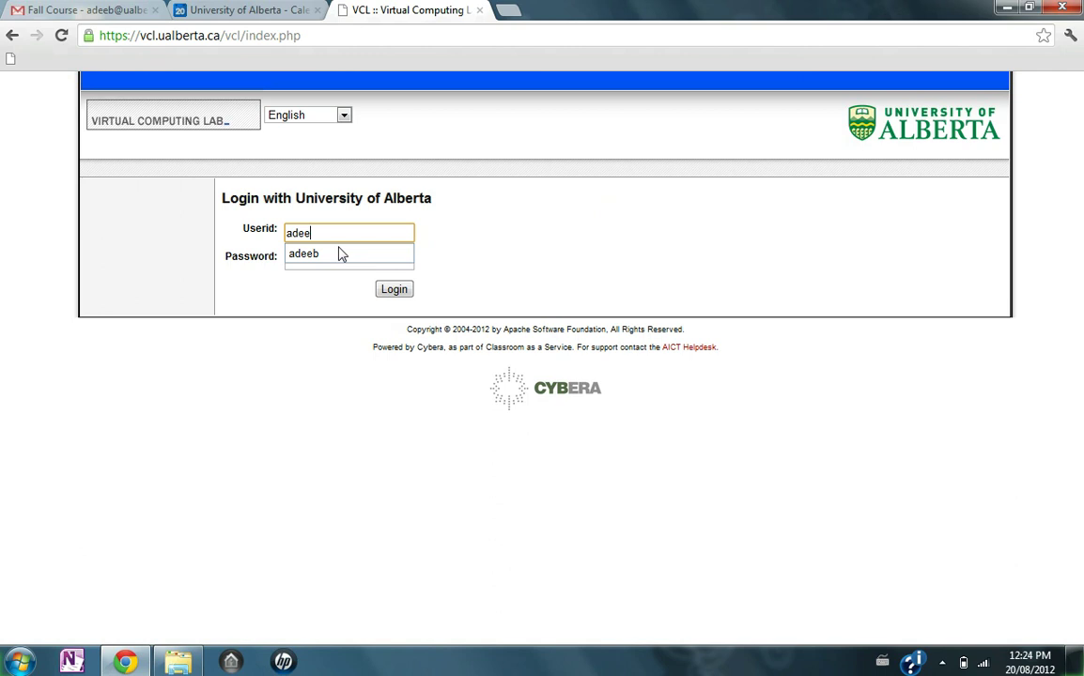
{"action": "left_click", "coordinate": [340, 253]}
{"action": "key", "text": "Tab"}
{"action": "type", "text": "****"}
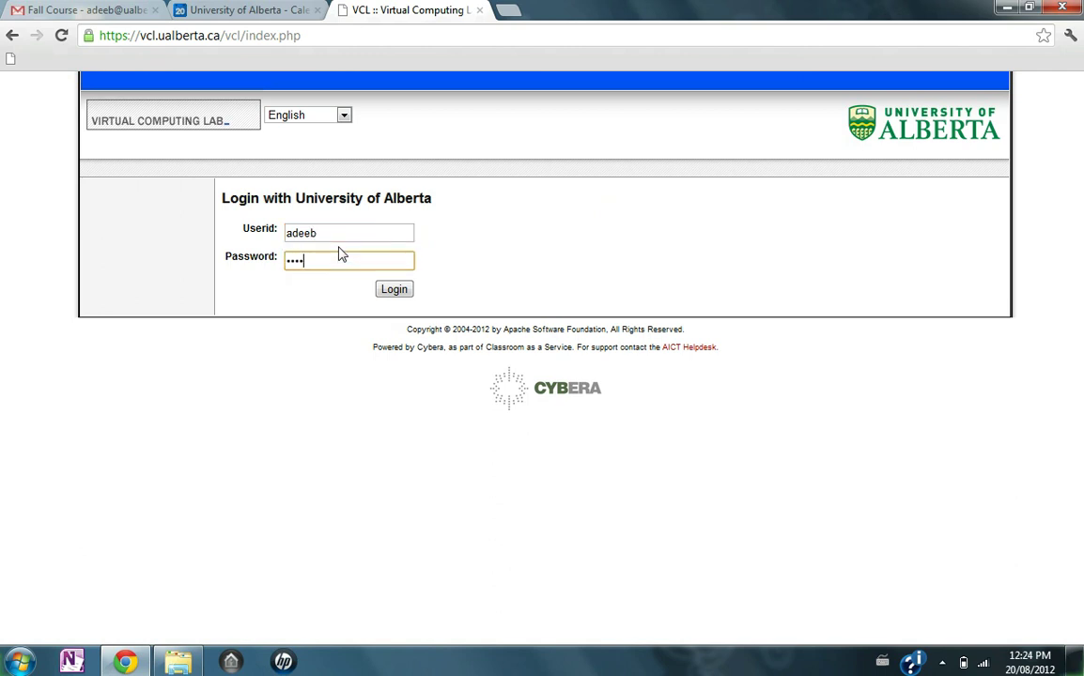
{"action": "type", "text": "*****"}
{"action": "left_click", "coordinate": [395, 296]}
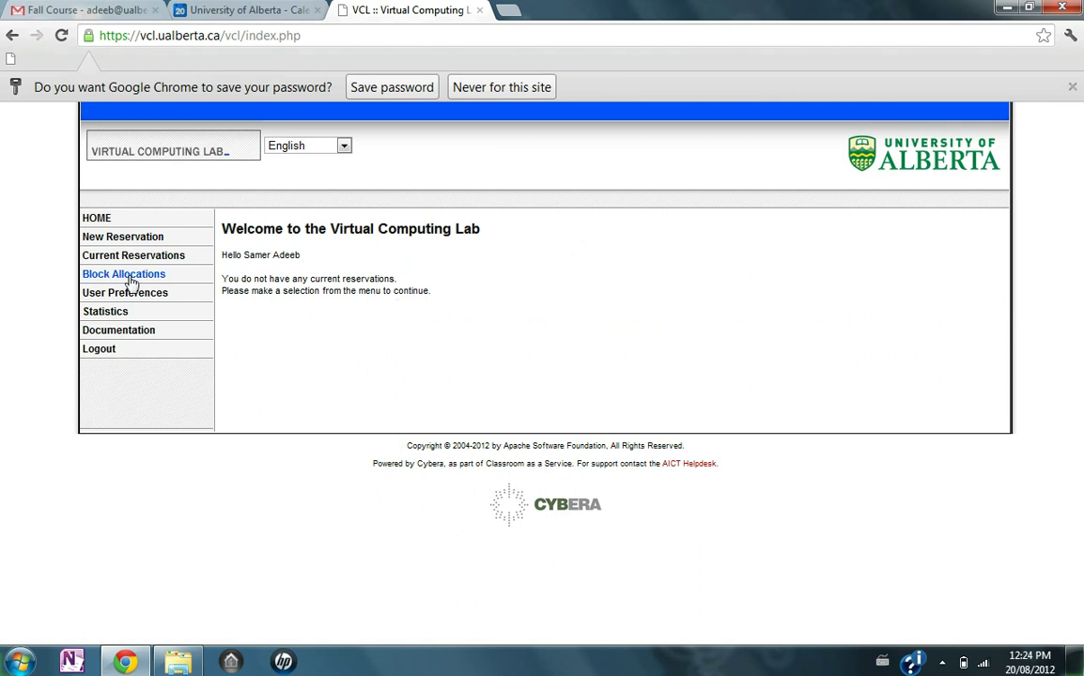
Create a new UofA Engineering CivE reservation starting now with a 1-hour duration
{"action": "left_click", "coordinate": [130, 240]}
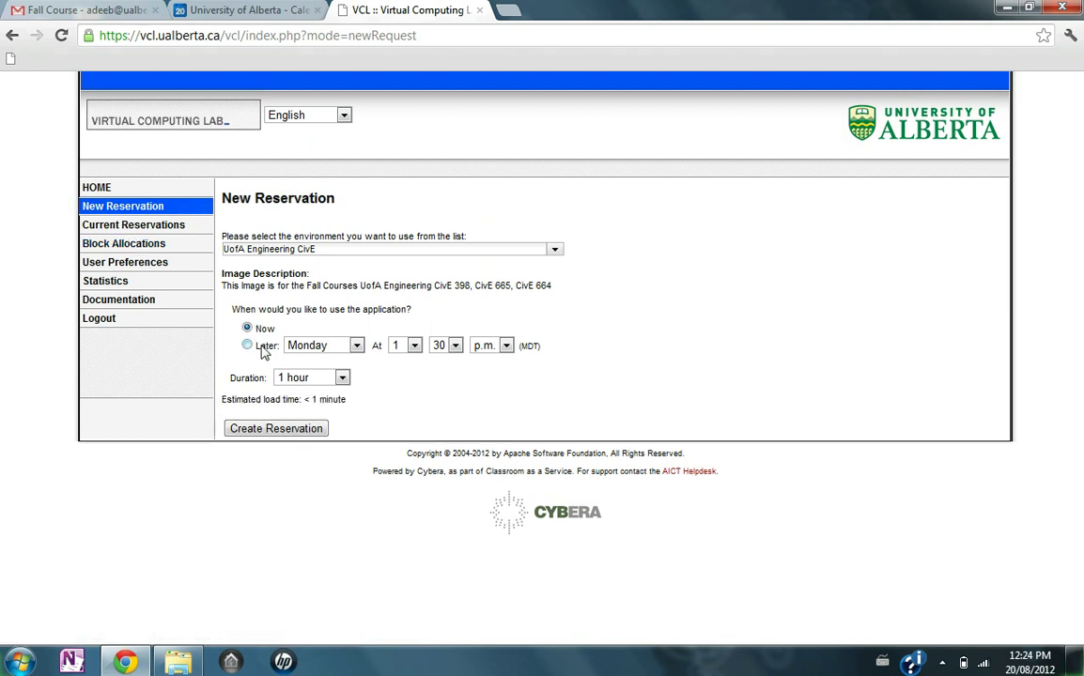
{"action": "left_click", "coordinate": [300, 377]}
{"action": "left_click", "coordinate": [298, 379]}
{"action": "left_click", "coordinate": [303, 433]}
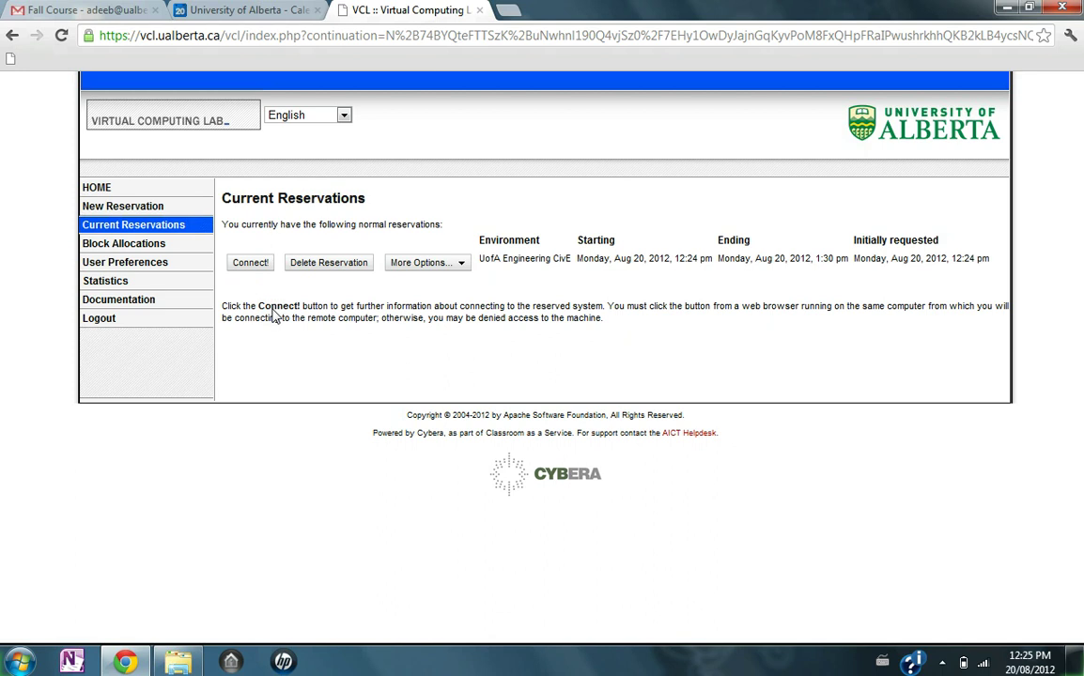
Open the reservation's Connect page and download its RDP file
{"action": "left_click", "coordinate": [255, 267]}
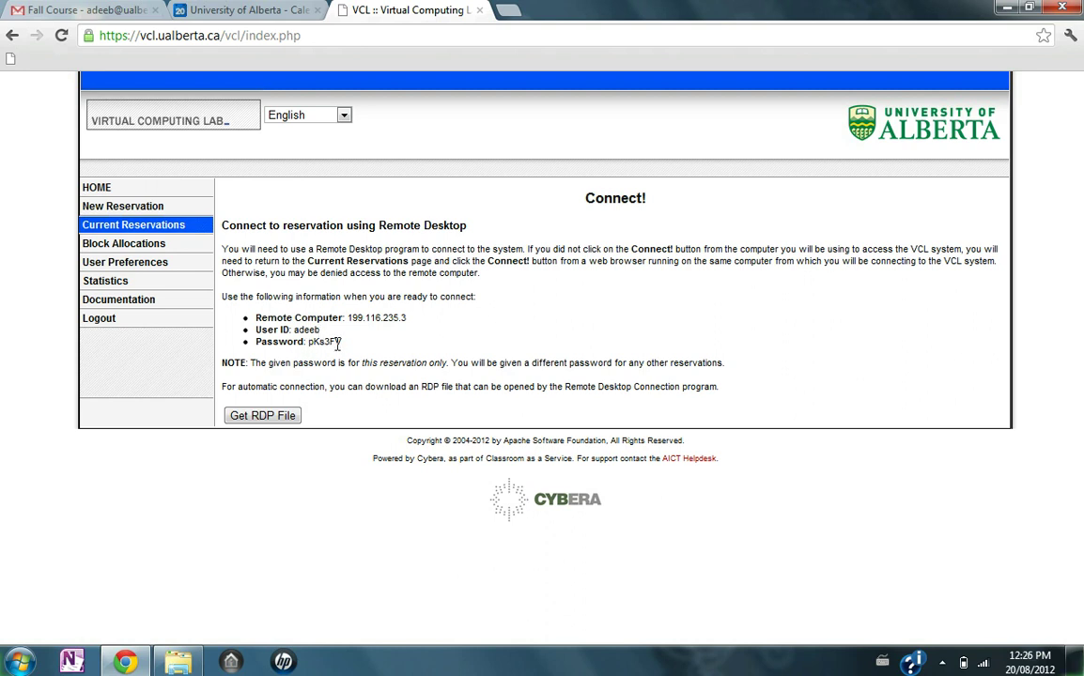
{"action": "left_click", "coordinate": [271, 419]}
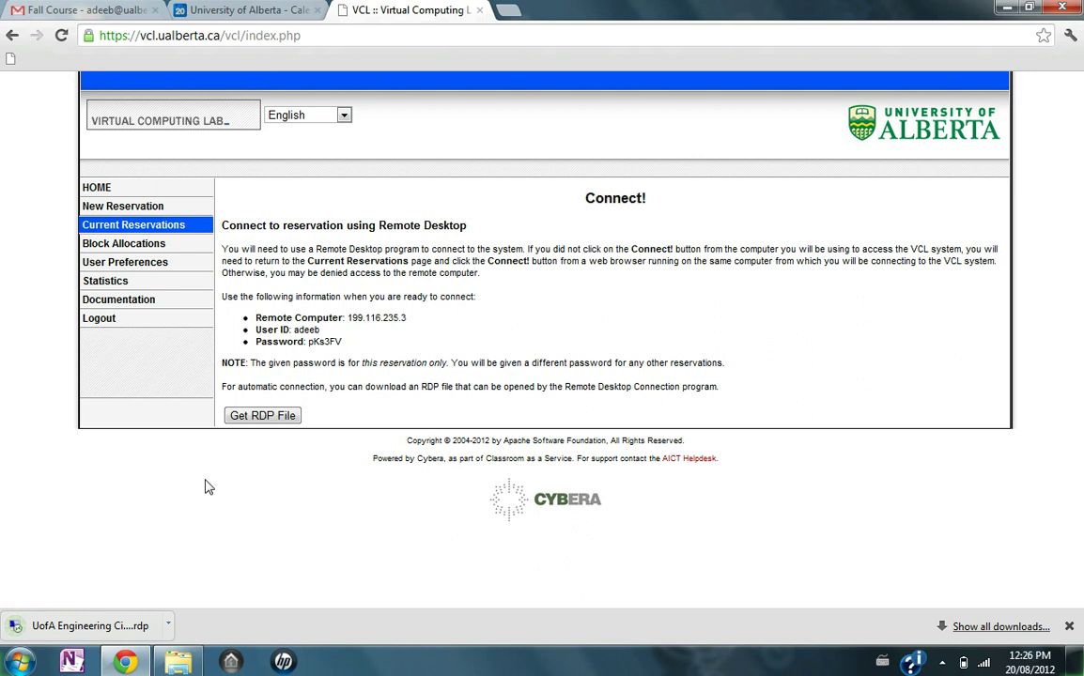
Open the downloaded RDP file and connect despite the unidentified publisher warning
{"action": "left_click", "coordinate": [94, 632]}
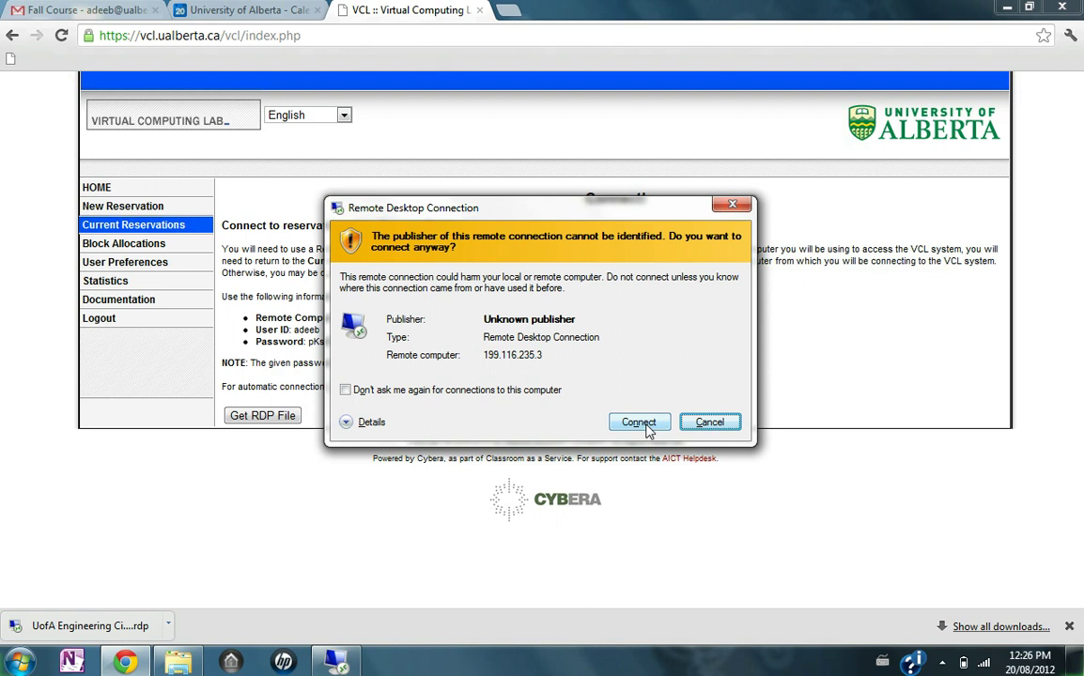
{"action": "left_click", "coordinate": [355, 422]}
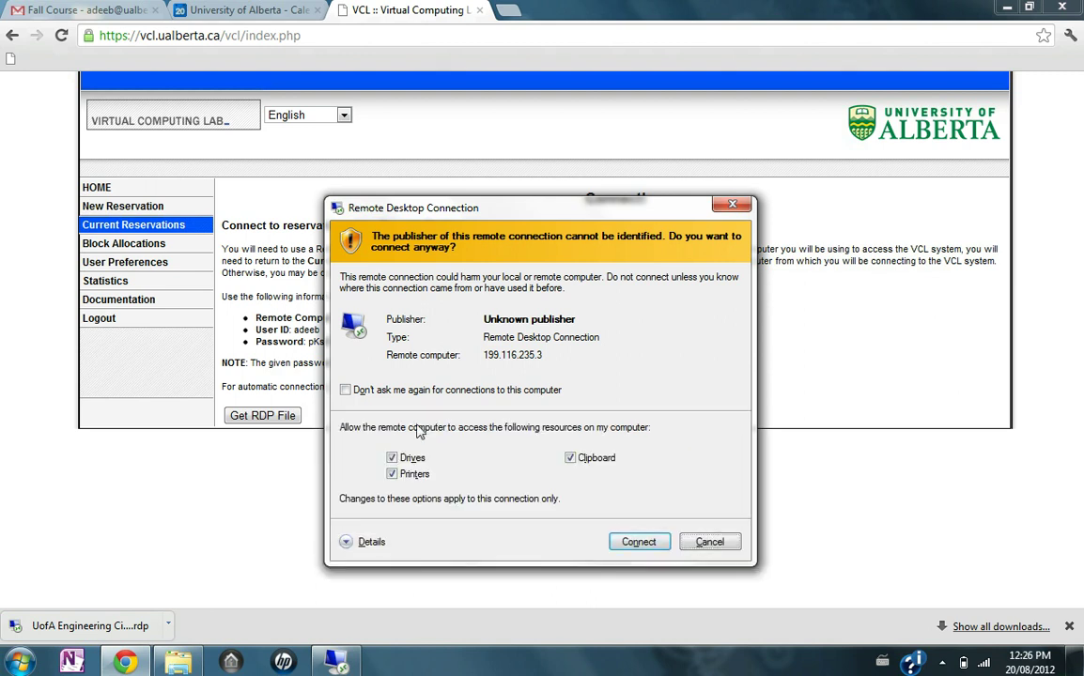
{"action": "left_click", "coordinate": [643, 543]}
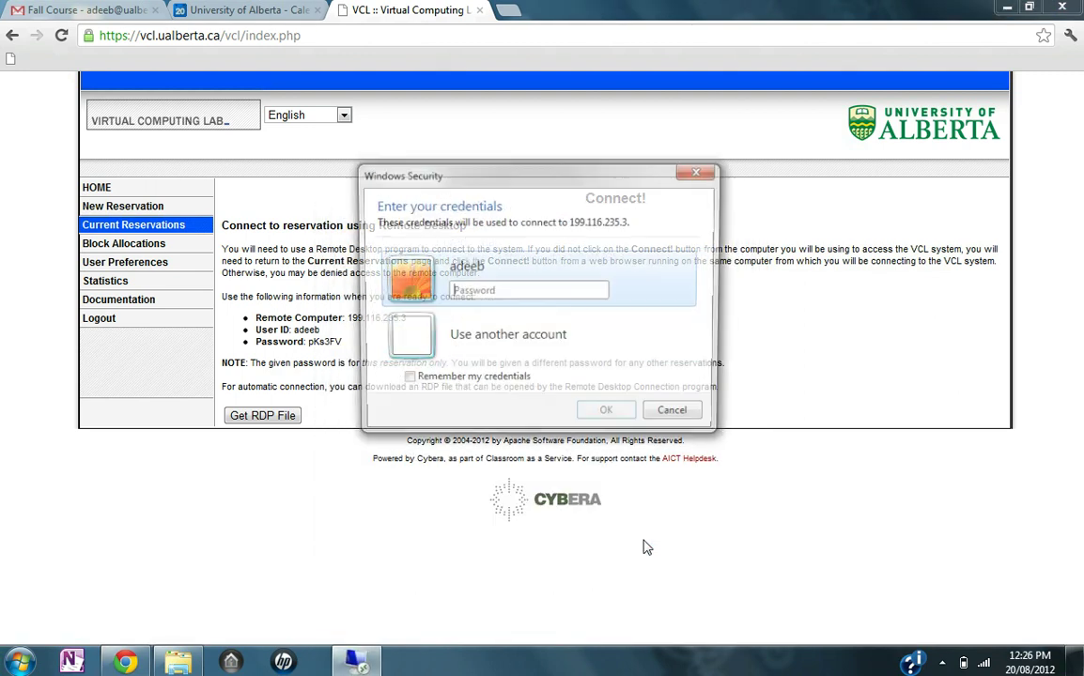
Enter the reservation's remote login password and accept the certificate warning
{"action": "left_click", "coordinate": [465, 290]}
{"action": "left_click_drag", "start_coordinate": [457, 181], "coordinate": [517, 181]}
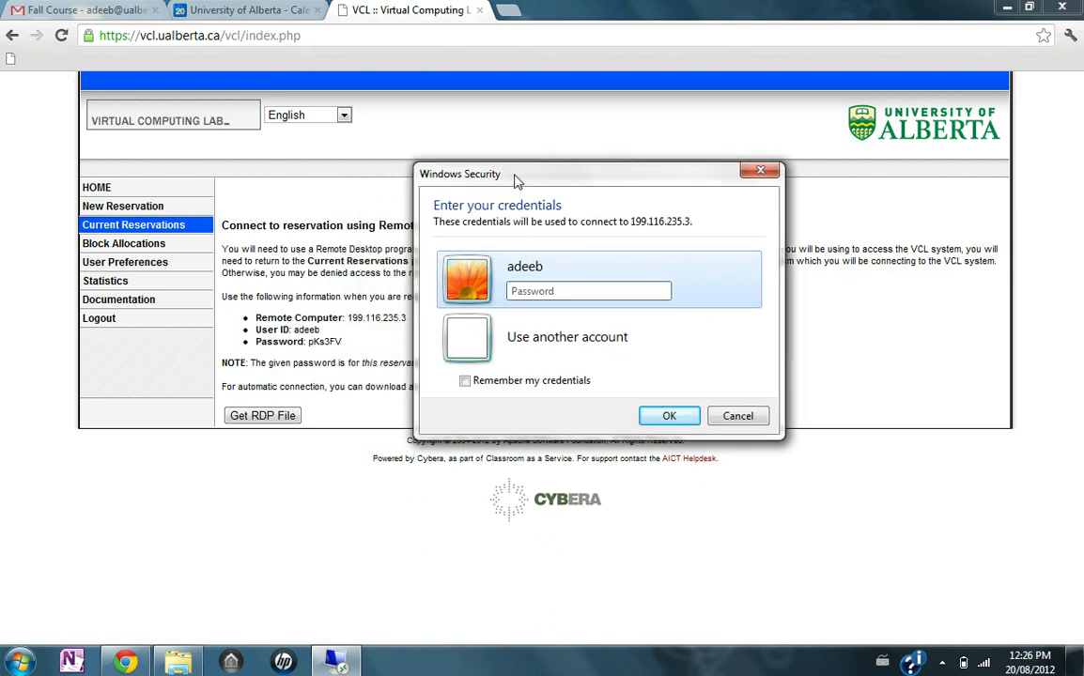
{"action": "left_click", "coordinate": [669, 415]}
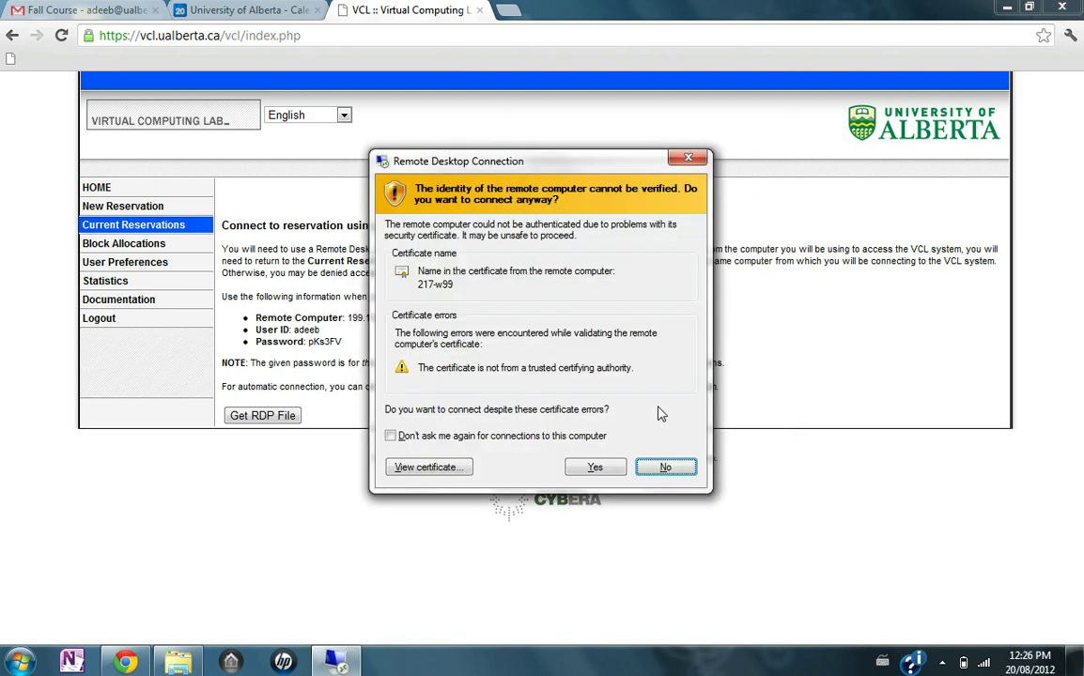
{"action": "left_click", "coordinate": [596, 467]}
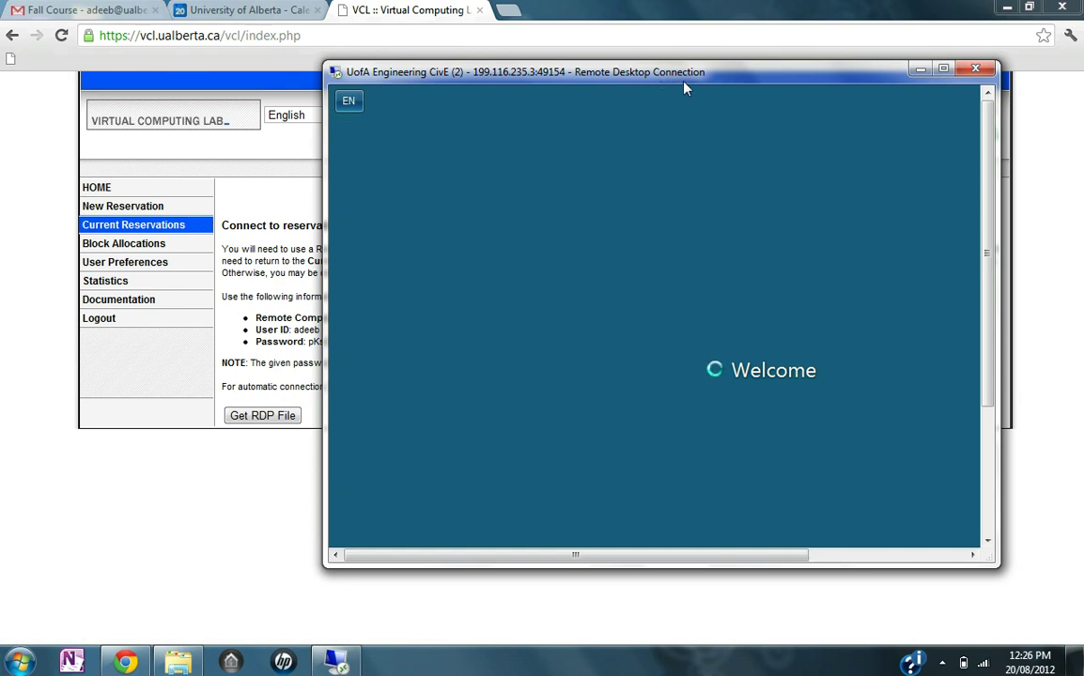
Maximize the remote session window, then return to the VCL page in Chrome
{"action": "left_click", "coordinate": [943, 69]}
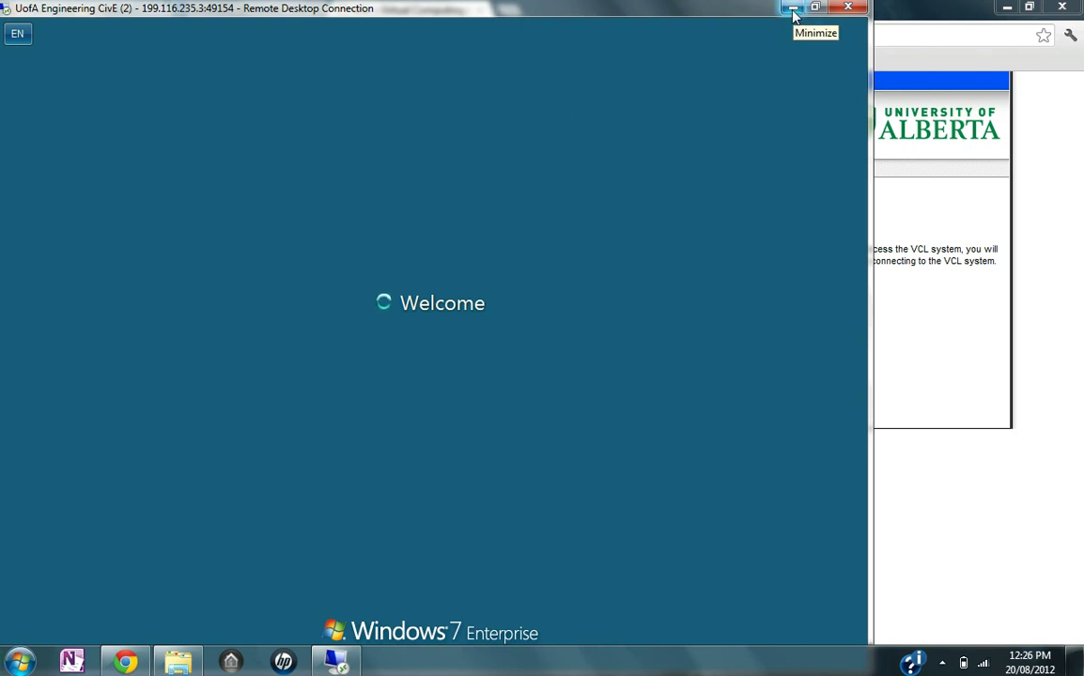
{"action": "left_click", "coordinate": [911, 16]}
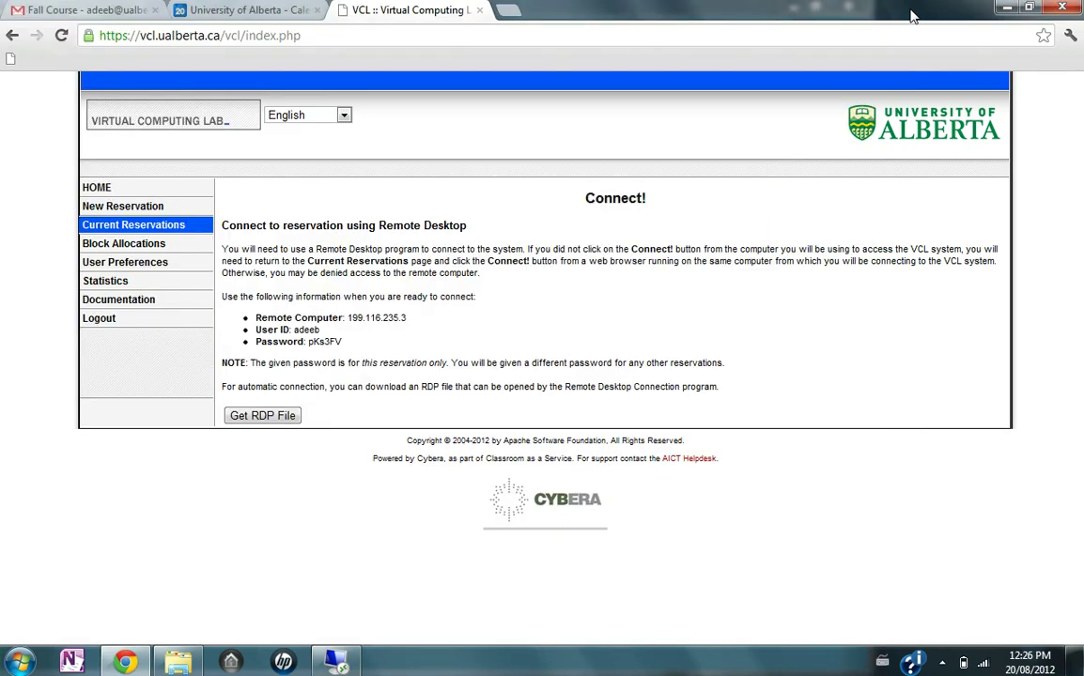
View the Current Reservations list, then return to the Remote Desktop session
{"action": "left_click", "coordinate": [140, 229]}
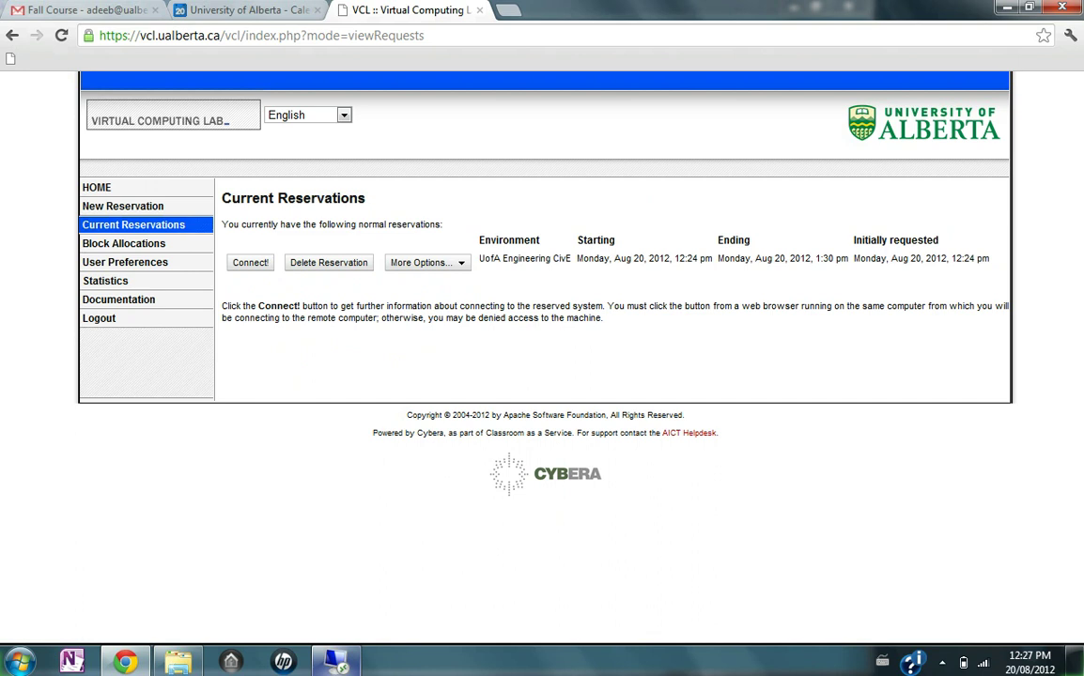
{"action": "left_click", "coordinate": [335, 661]}
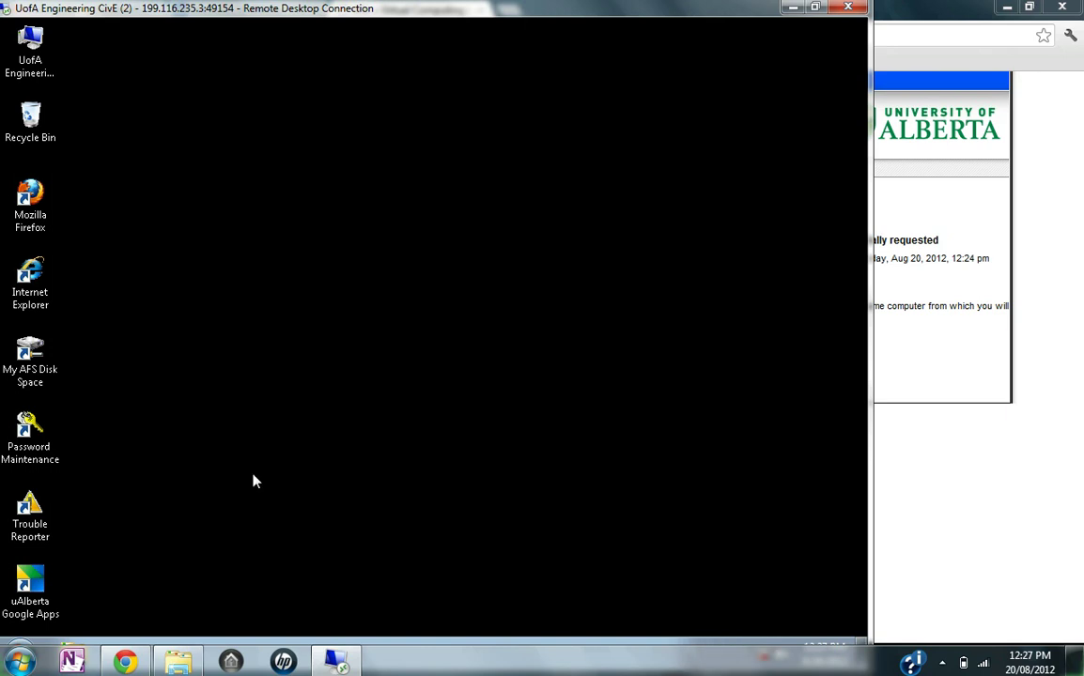
Start Wolfram Mathematica 8 from the Start menu's Wolfram Mathematica program folder
{"action": "left_click", "coordinate": [15, 648]}
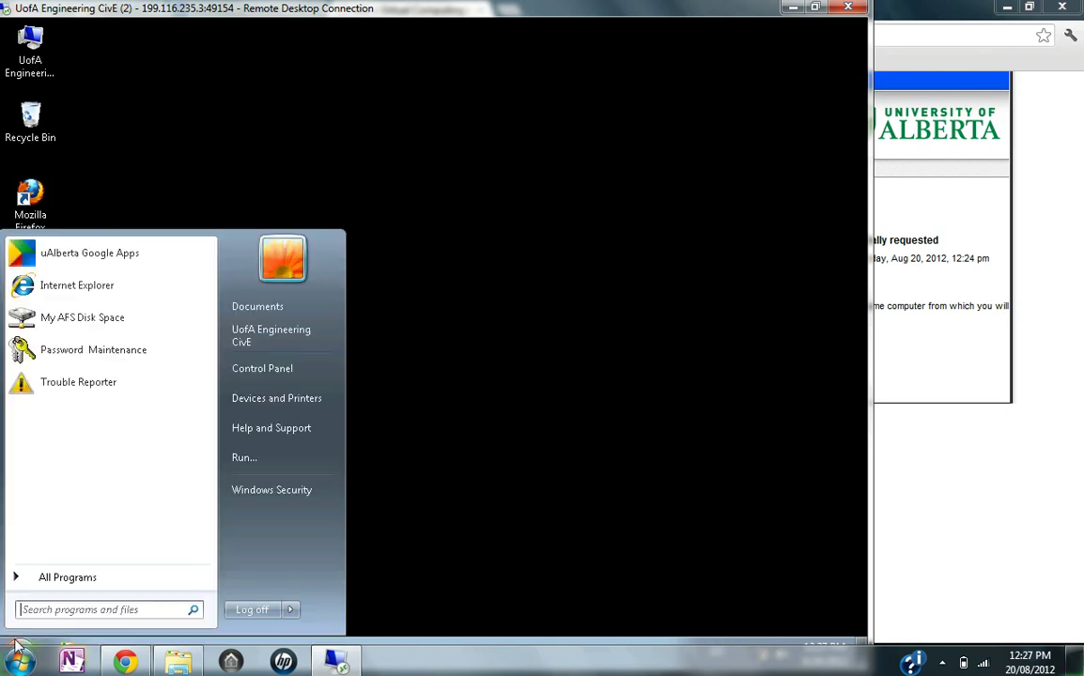
{"action": "left_click", "coordinate": [58, 577]}
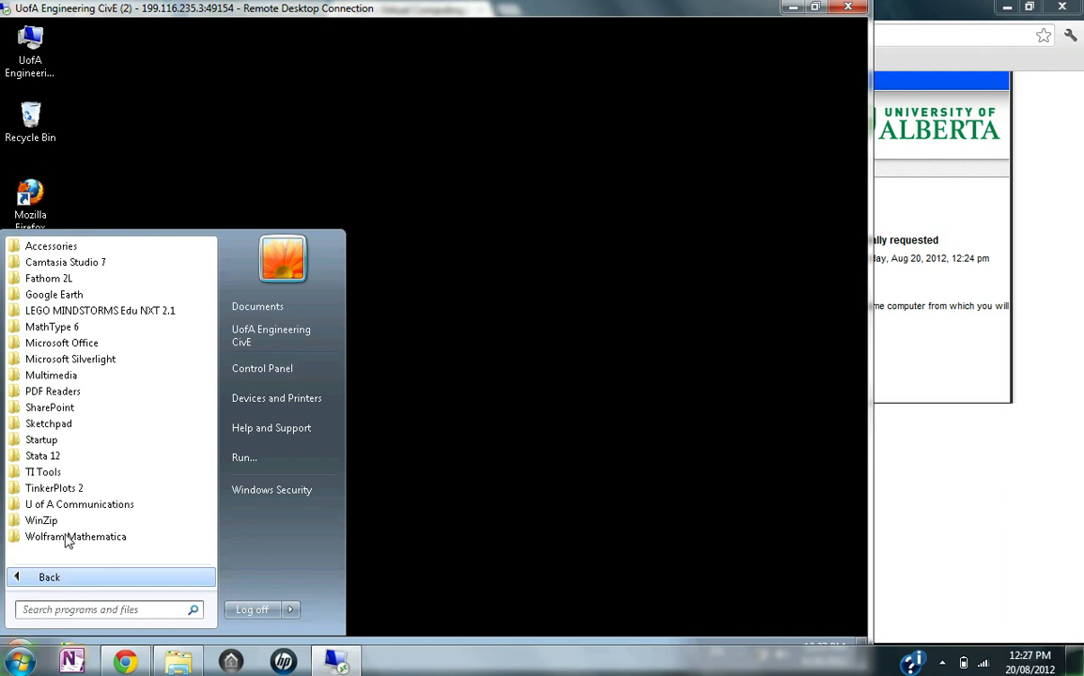
{"action": "left_click", "coordinate": [89, 548]}
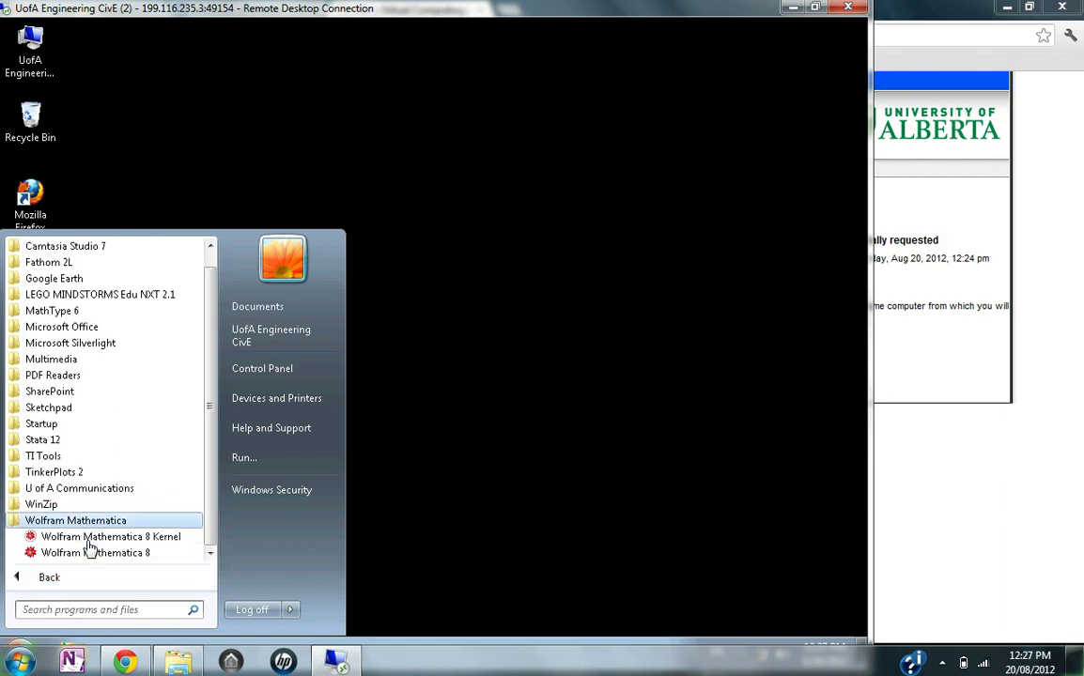
In a new blank notebook, evaluate x = {1, 2} to get Out[1]= {1, 2}
{"action": "left_click", "coordinate": [123, 560]}
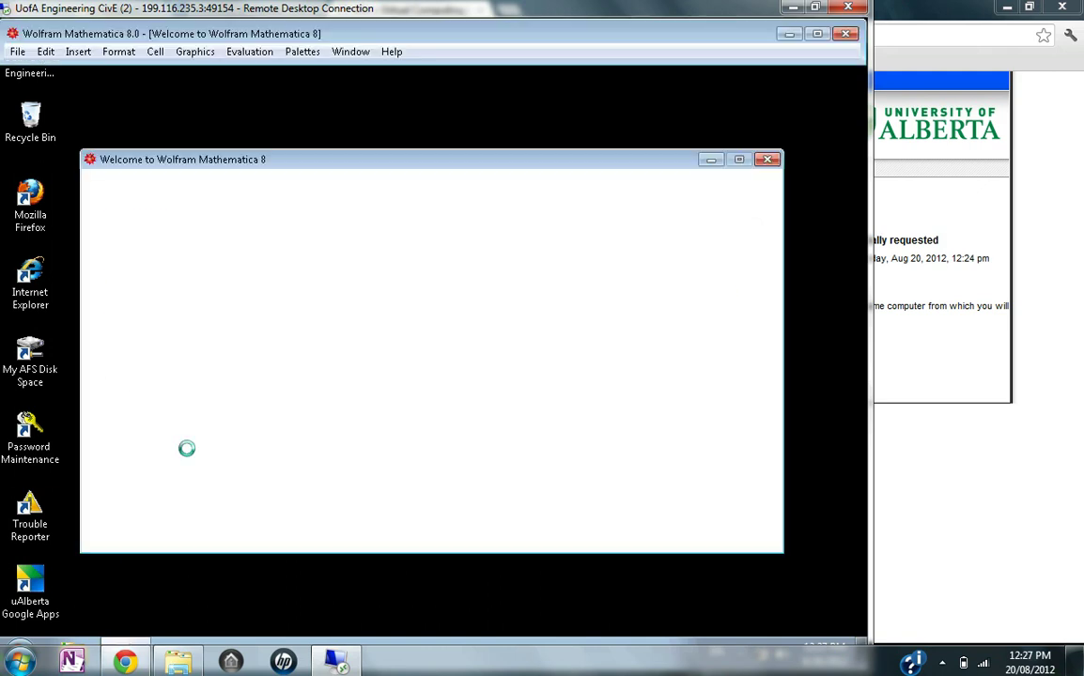
{"action": "left_click", "coordinate": [175, 247]}
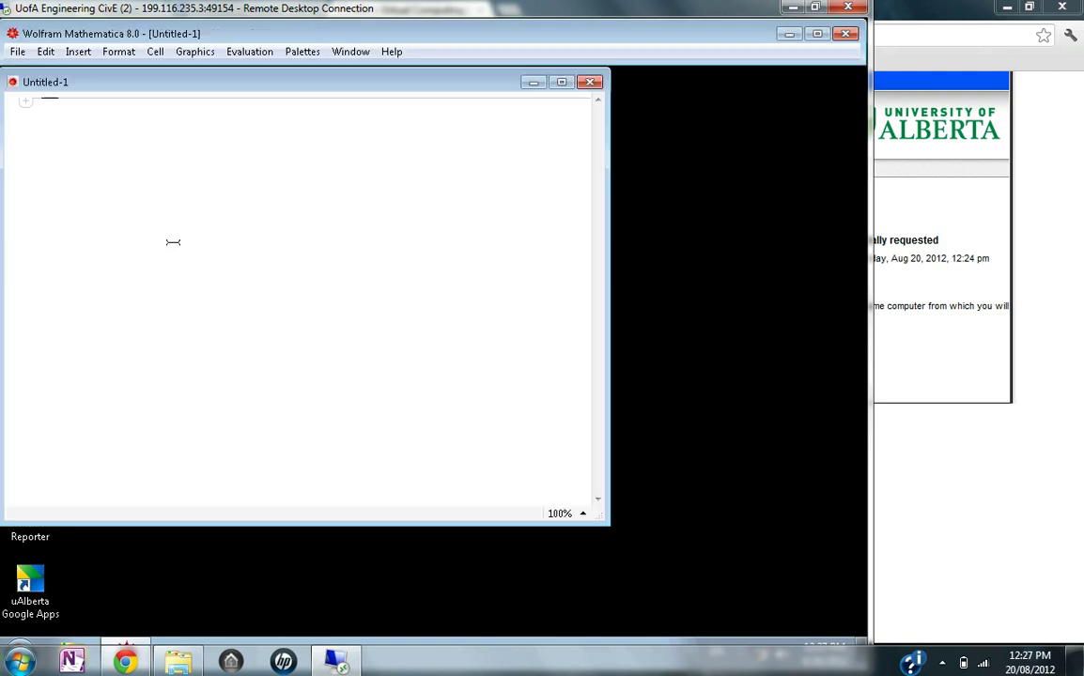
{"action": "type", "text": "x"}
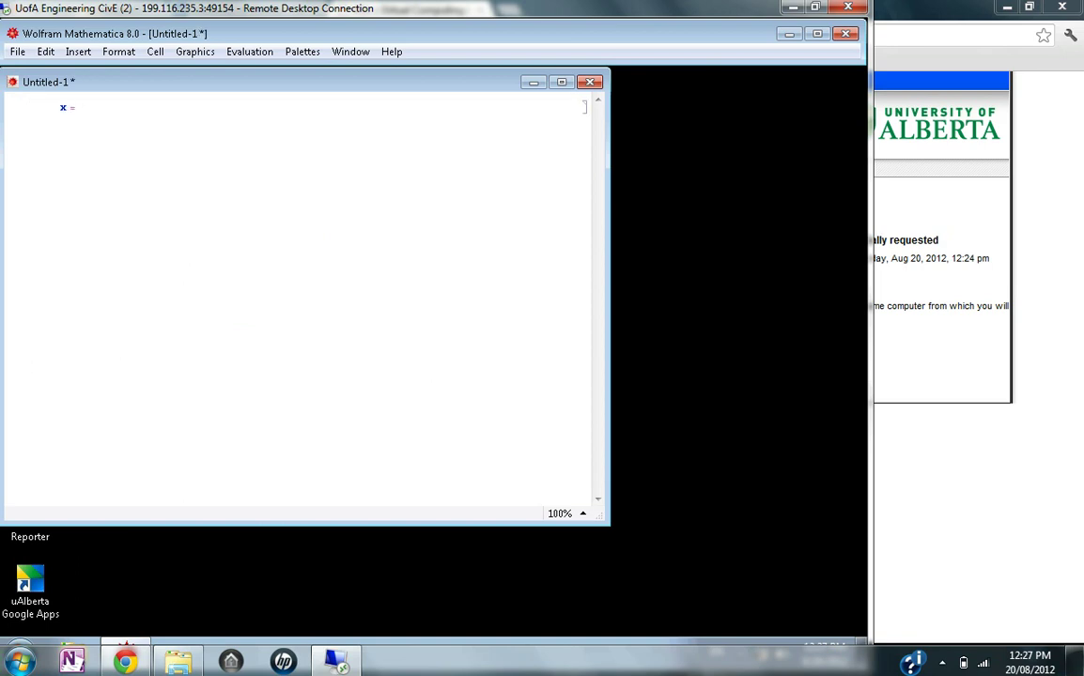
{"action": "type", "text": " = {1, 2}"}
{"action": "key", "text": "shift+Return"}
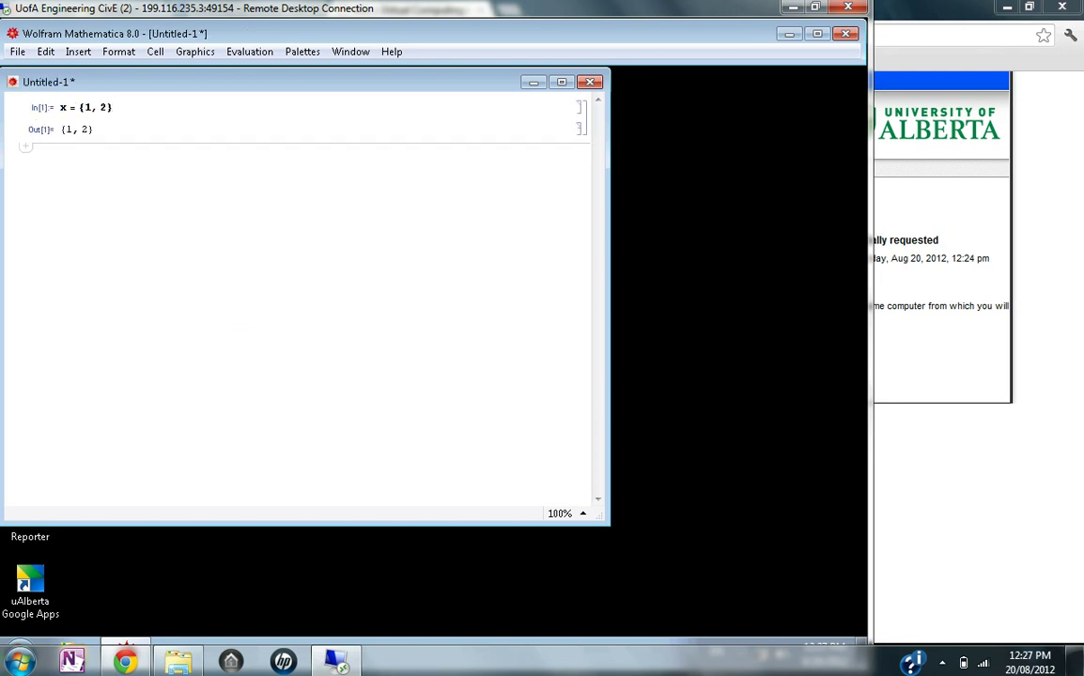
Back in VCL, visit Block Allocations and New Reservation, then return to Current Reservations
{"action": "left_click", "coordinate": [792, 9]}
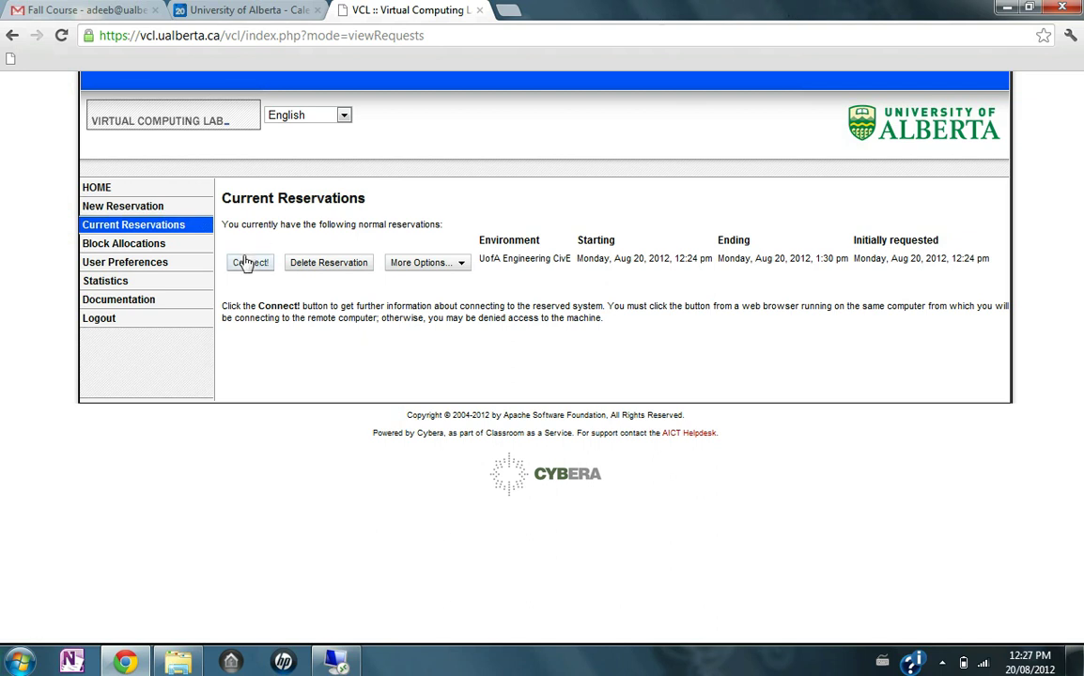
{"action": "left_click", "coordinate": [165, 252]}
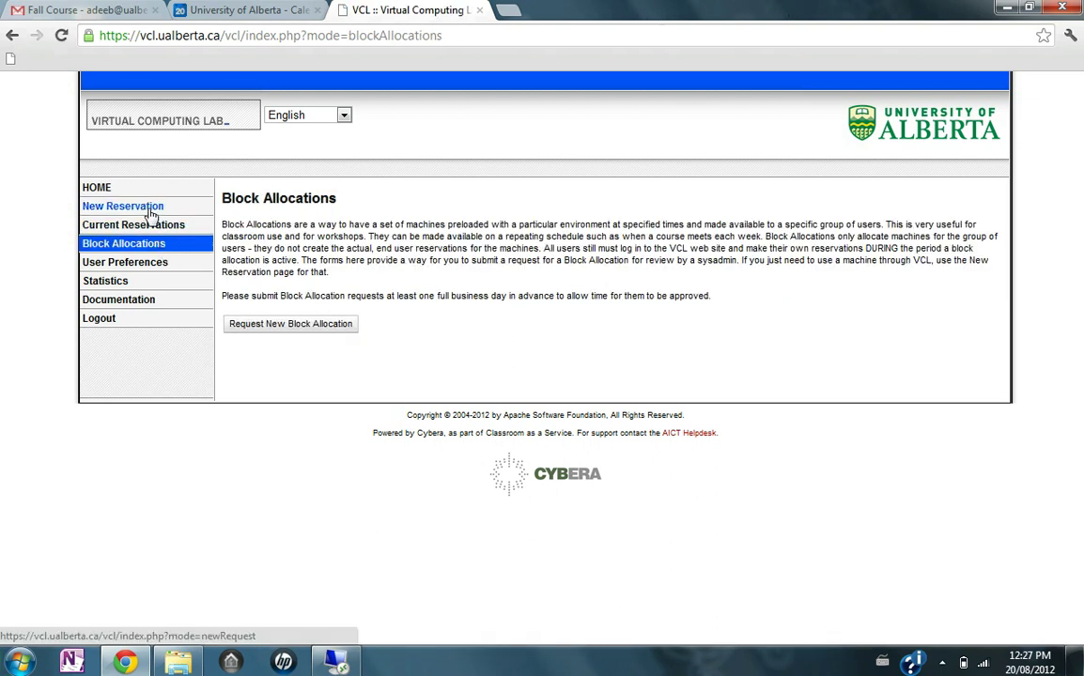
{"action": "left_click", "coordinate": [148, 210]}
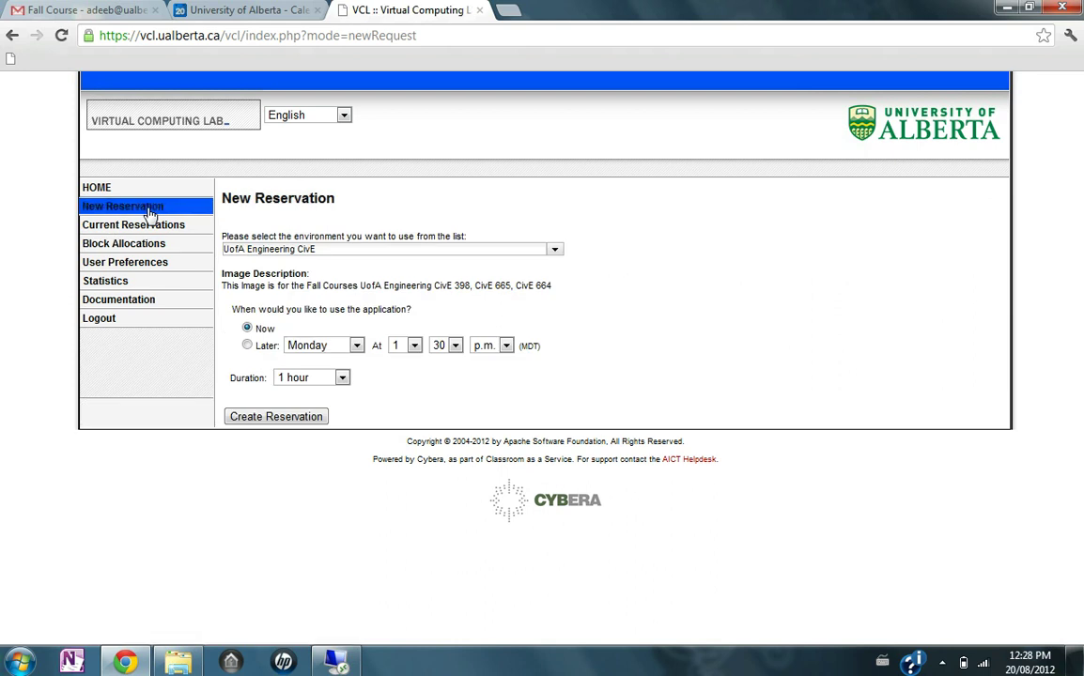
{"action": "left_click", "coordinate": [150, 228]}
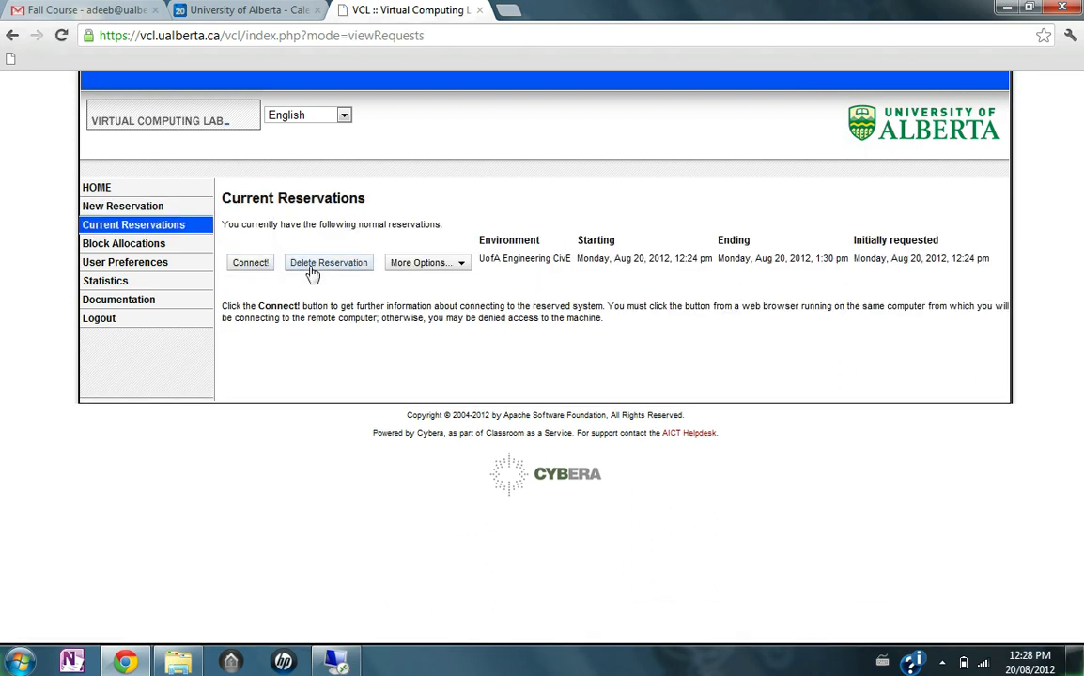
Open the reservation's Edit options, close them unchanged, then begin deleting the reservation
{"action": "left_click", "coordinate": [425, 264]}
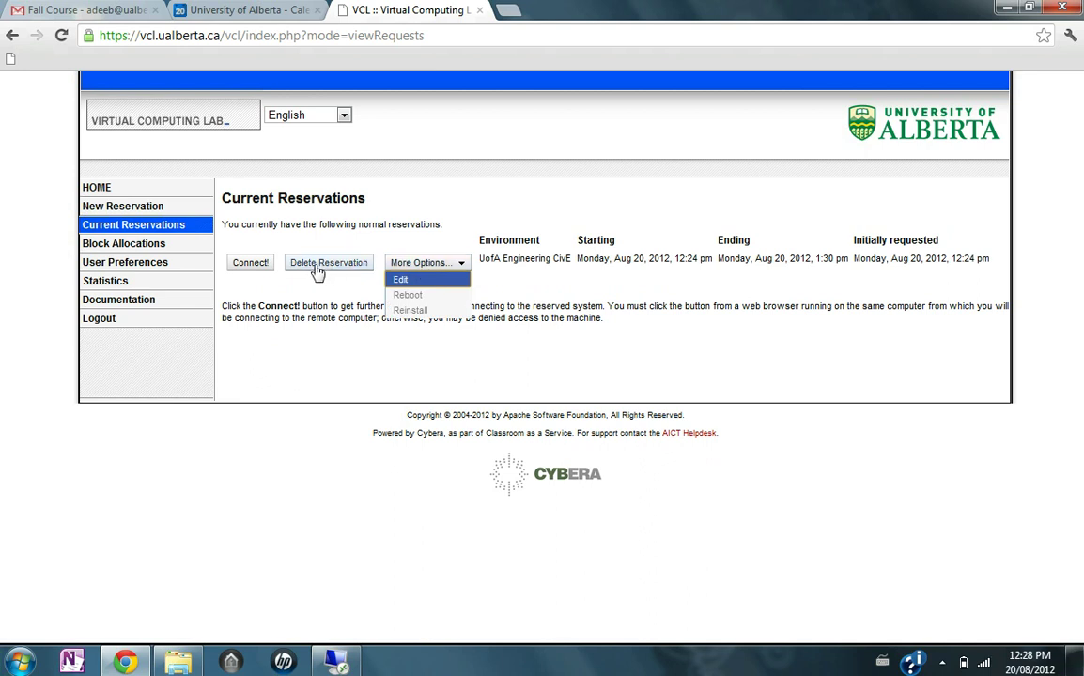
{"action": "left_click", "coordinate": [413, 280]}
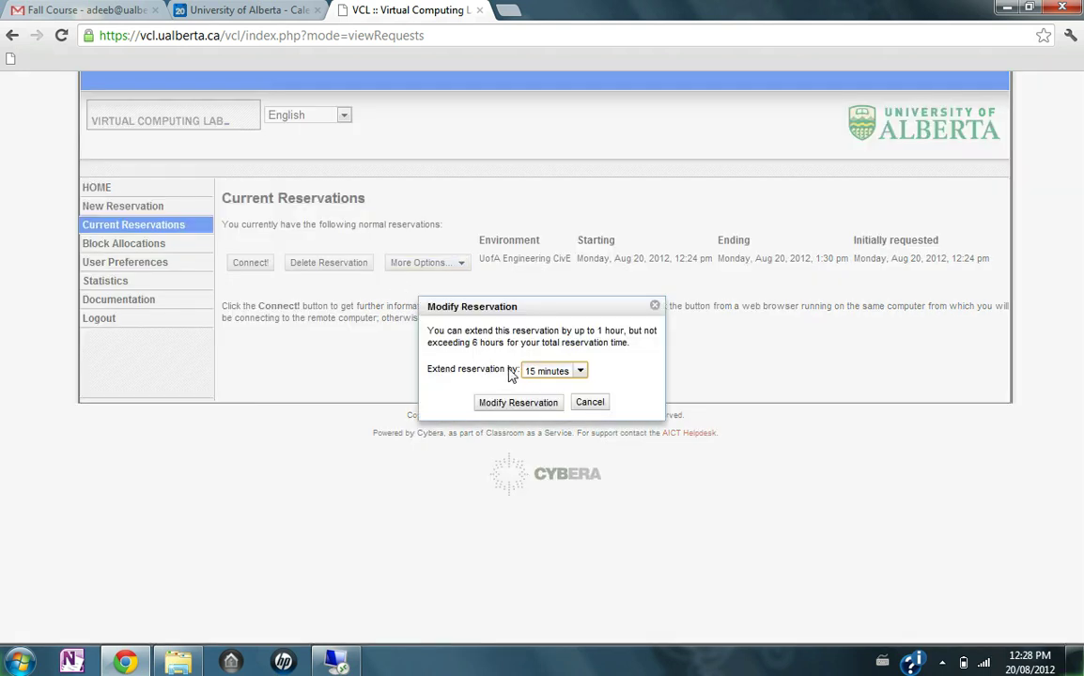
{"action": "left_click", "coordinate": [585, 405]}
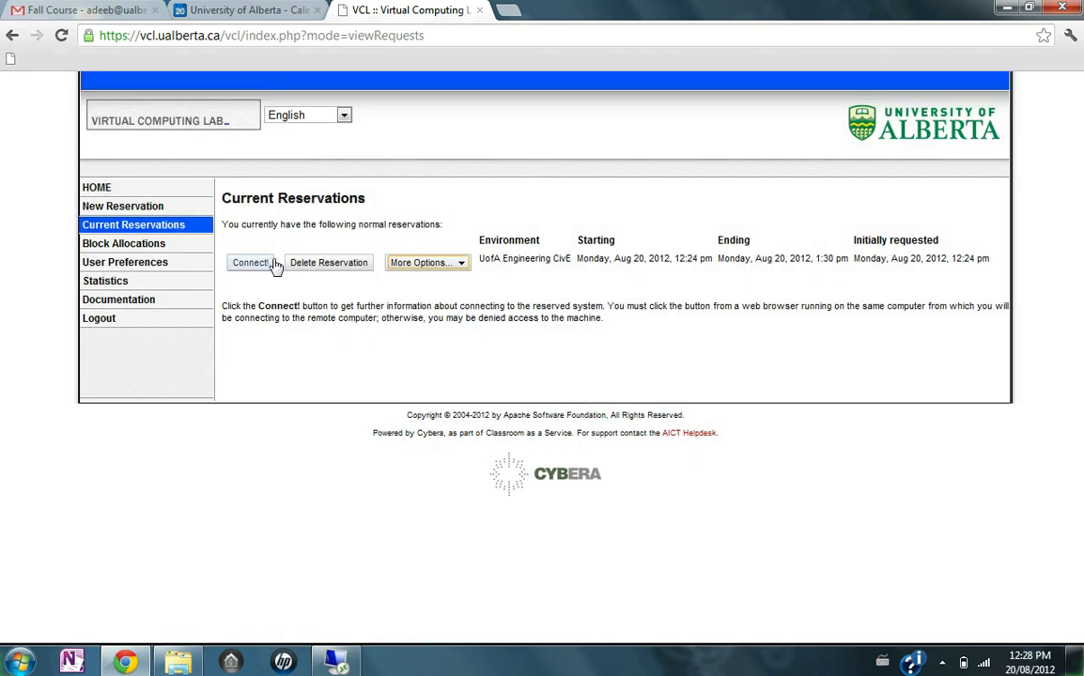
{"action": "left_click", "coordinate": [324, 265]}
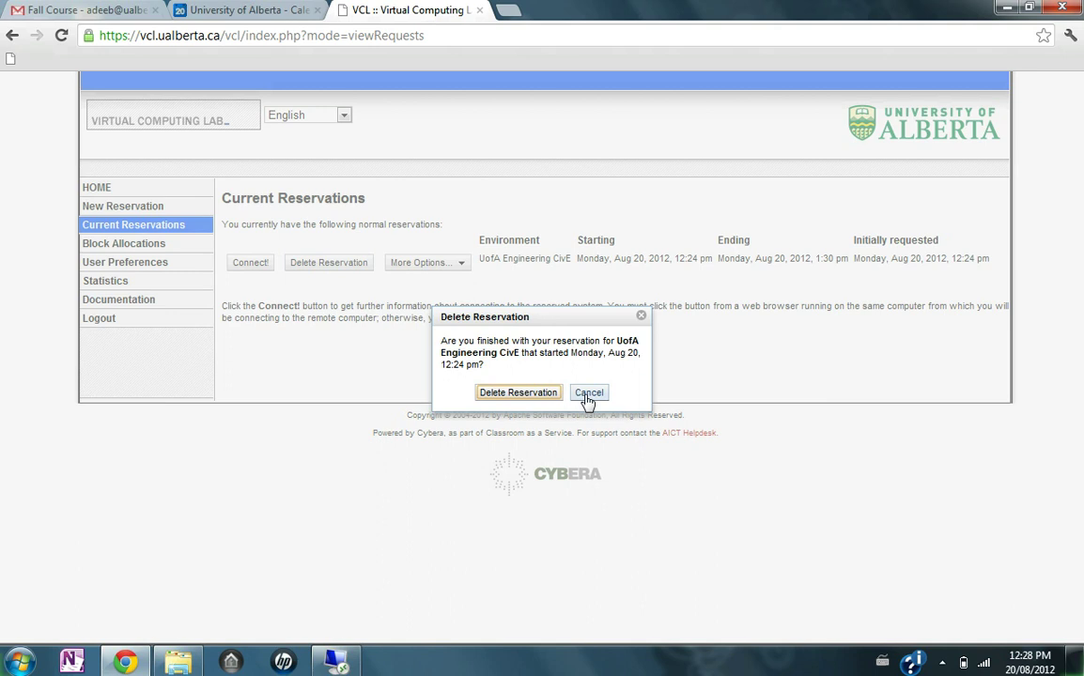
Cancel the pending reservation deletion, then quit Mathematica 8 without saving the notebook
{"action": "left_click", "coordinate": [588, 394]}
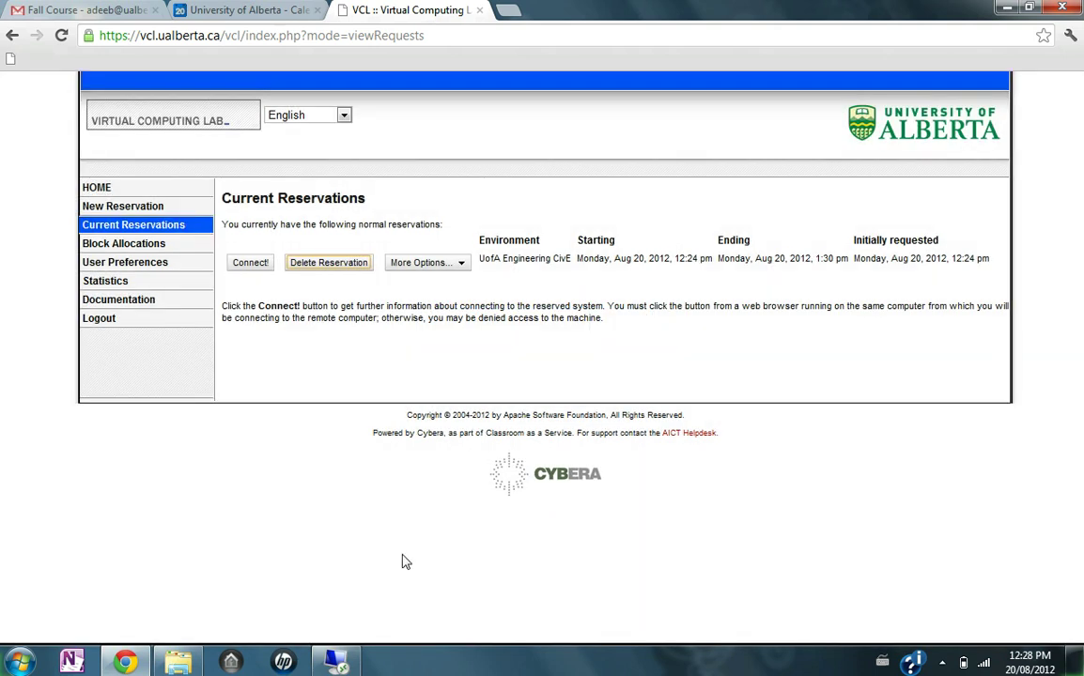
{"action": "left_click", "coordinate": [344, 663]}
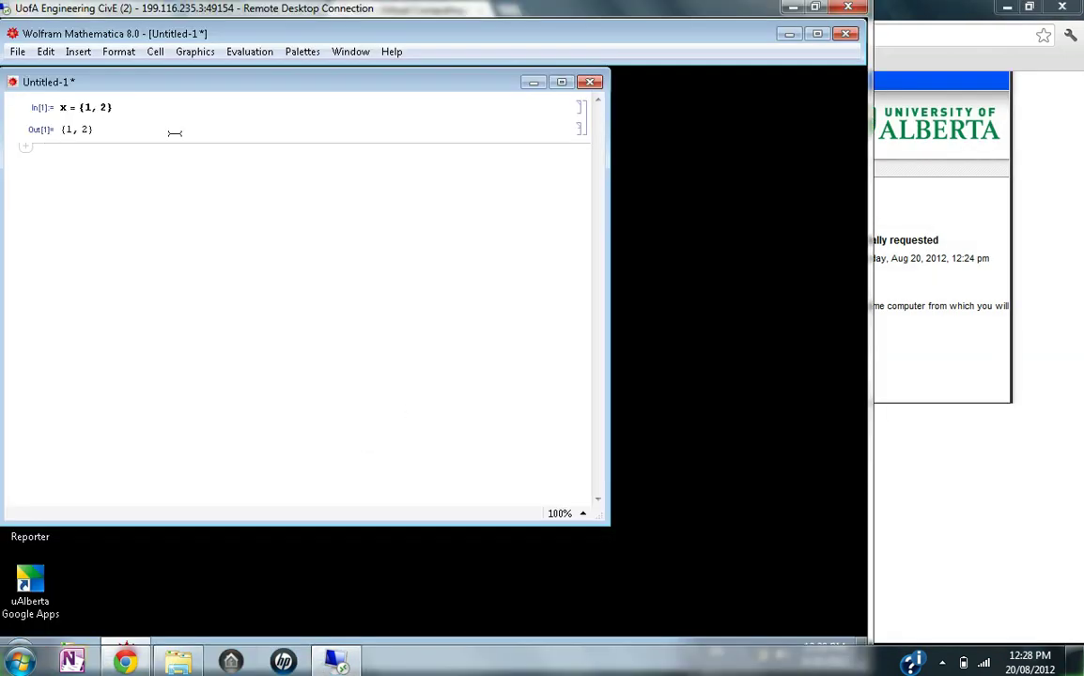
{"action": "left_click", "coordinate": [18, 52]}
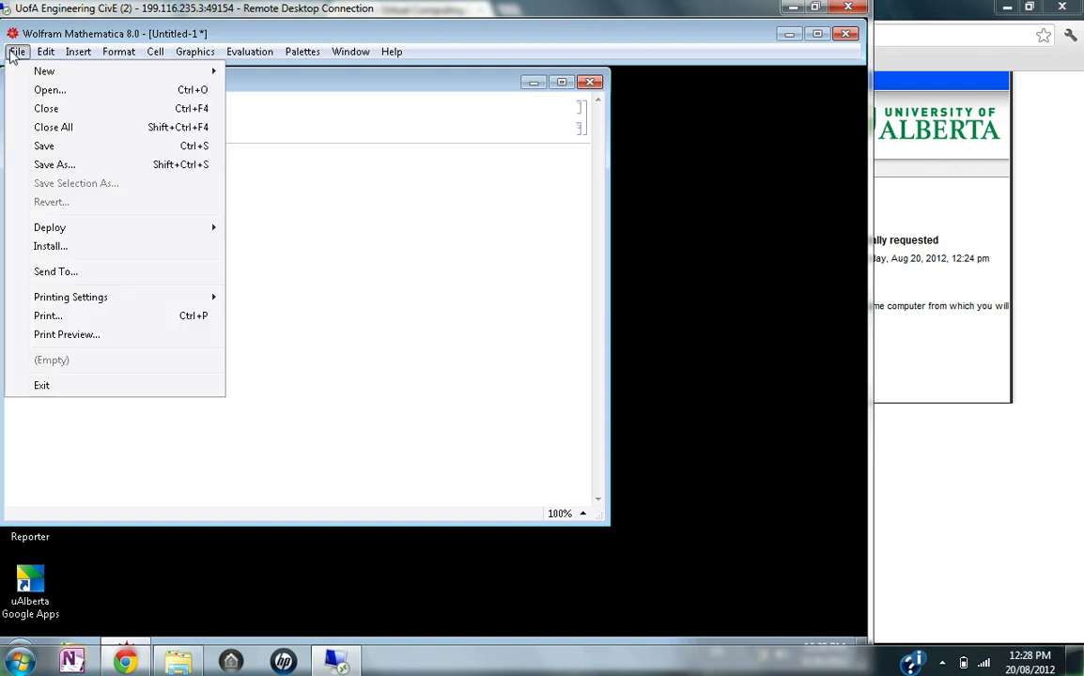
{"action": "left_click", "coordinate": [90, 386]}
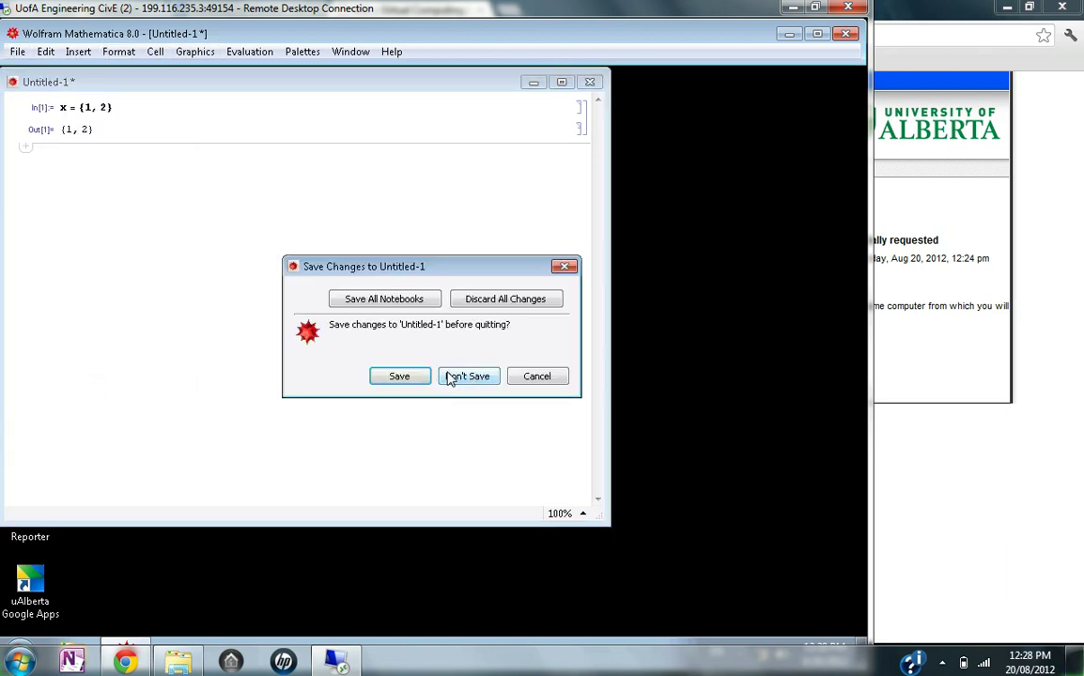
{"action": "left_click", "coordinate": [470, 379]}
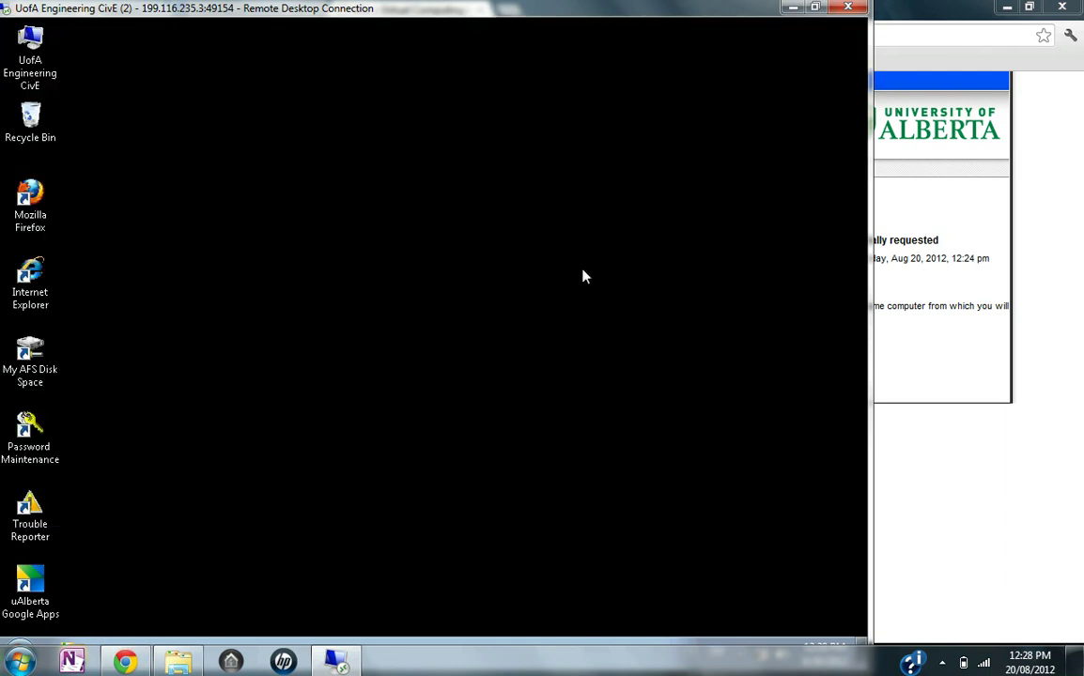
Disconnect the Remote Desktop session and request deletion of the VCL reservation
{"action": "left_click", "coordinate": [849, 13]}
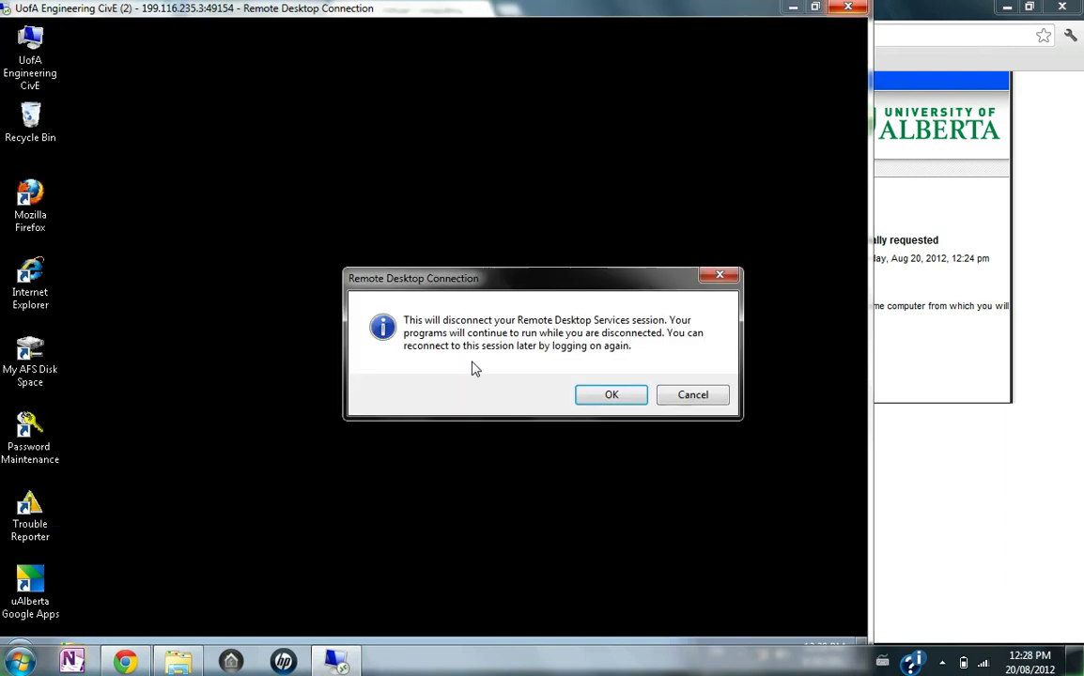
{"action": "left_click", "coordinate": [609, 395]}
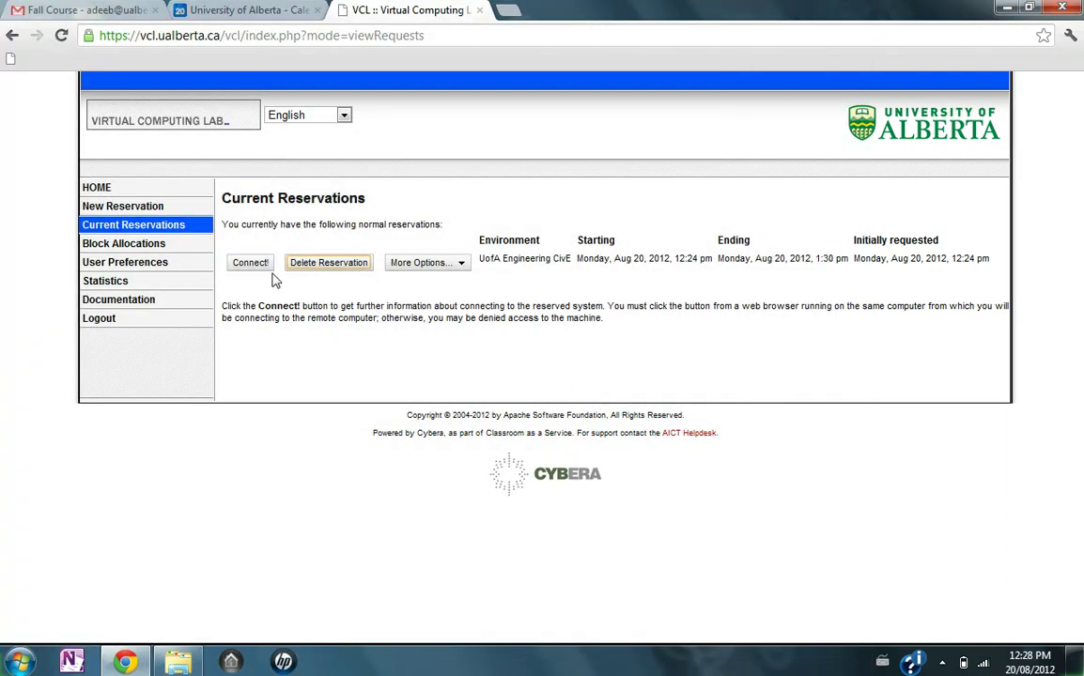
{"action": "left_click", "coordinate": [328, 273]}
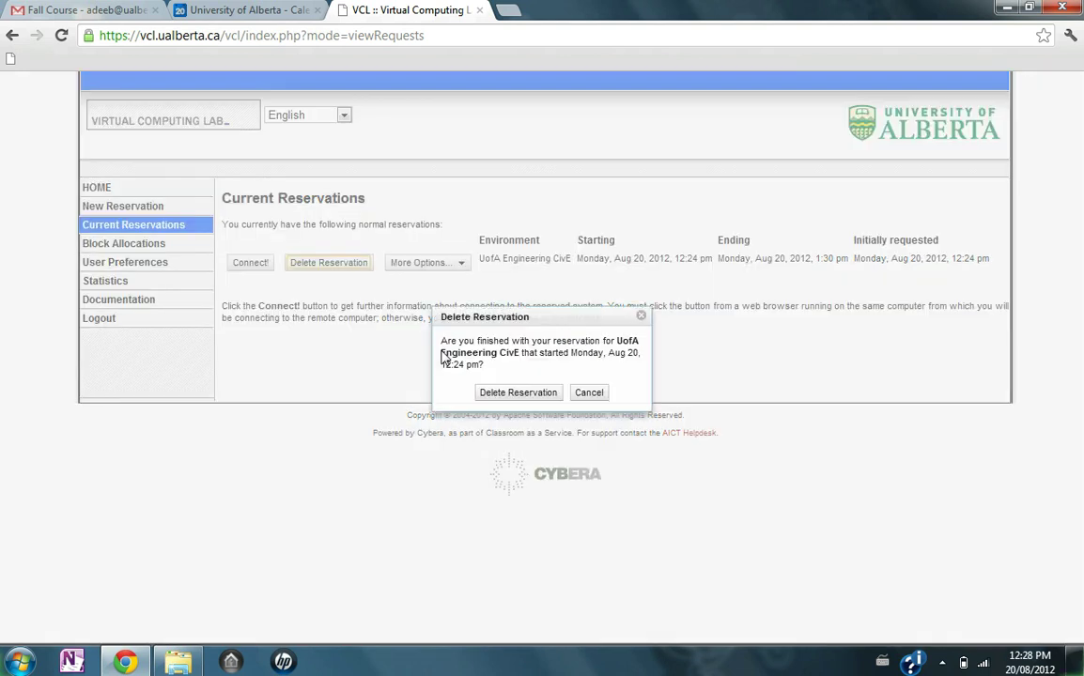